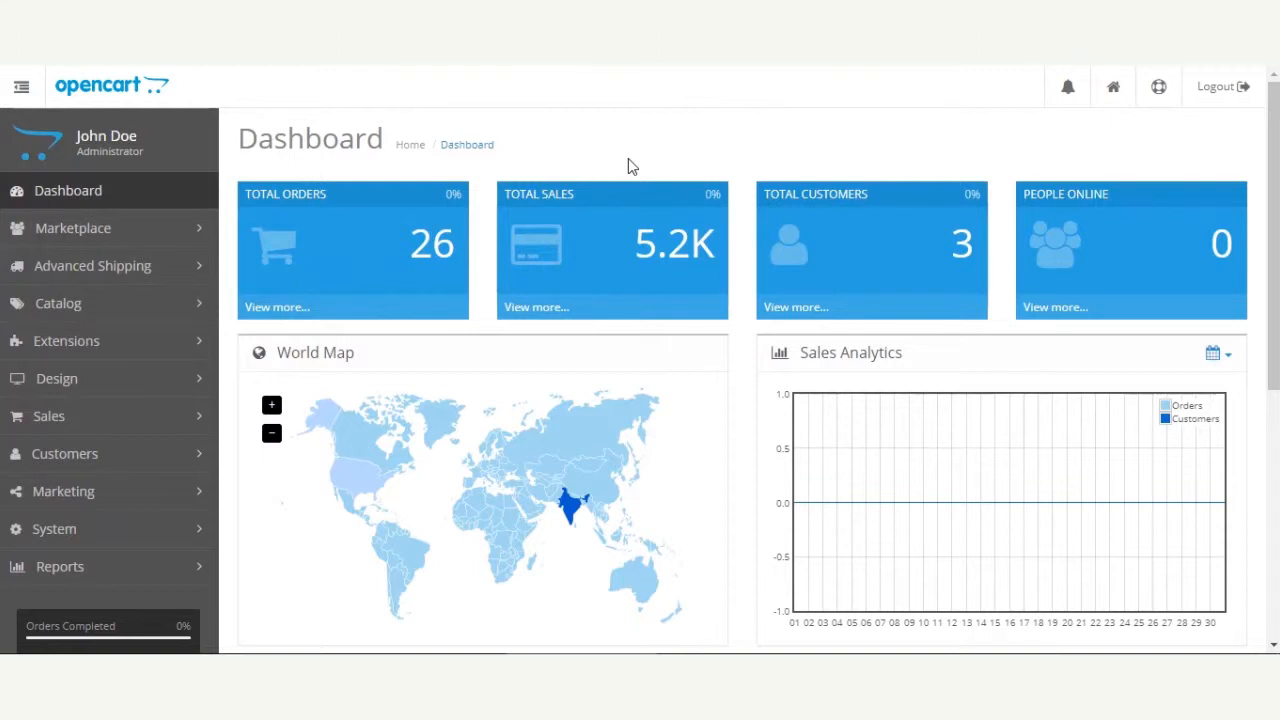
Step: Open the extension list and filter it to the Shipping extension type
click(107, 342)
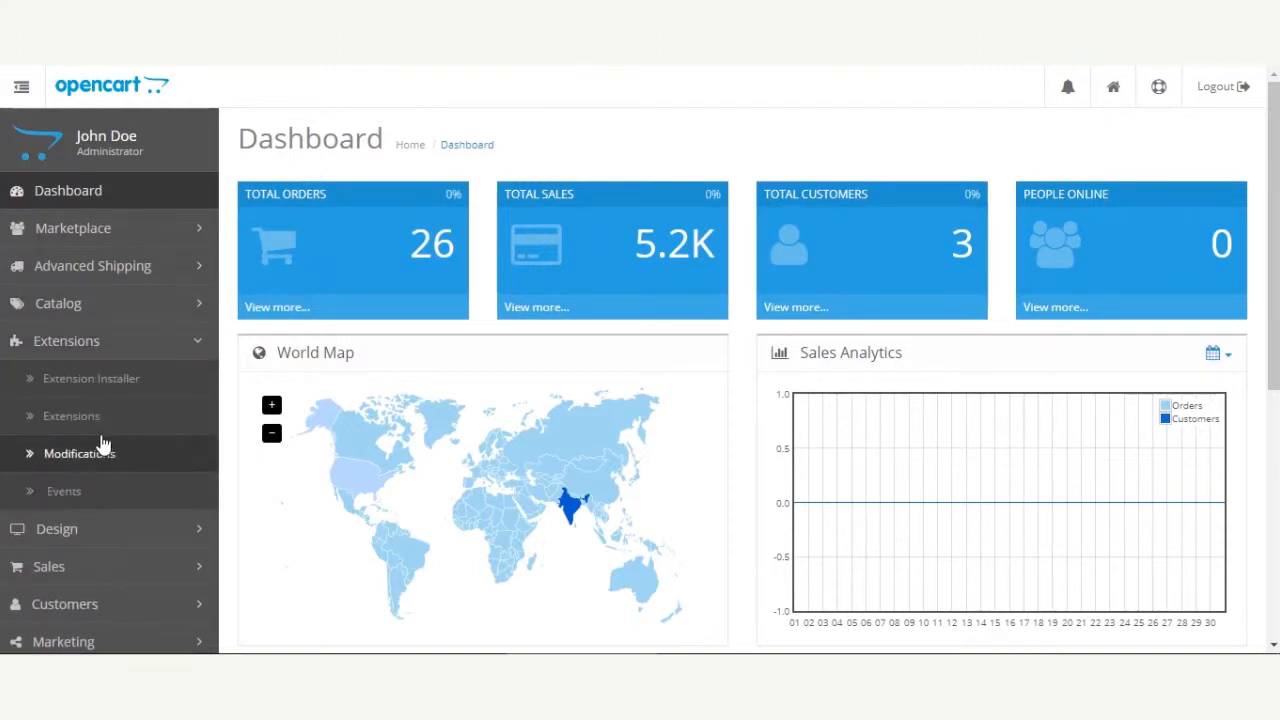
click(104, 428)
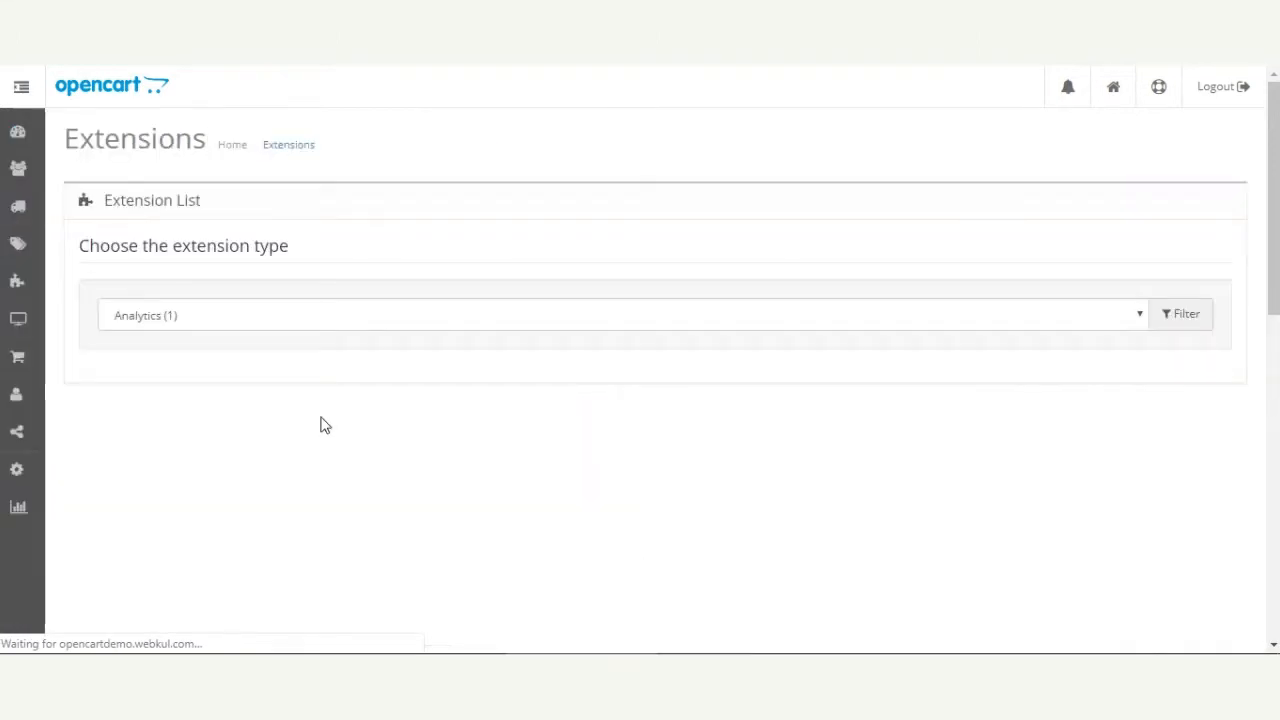
click(477, 312)
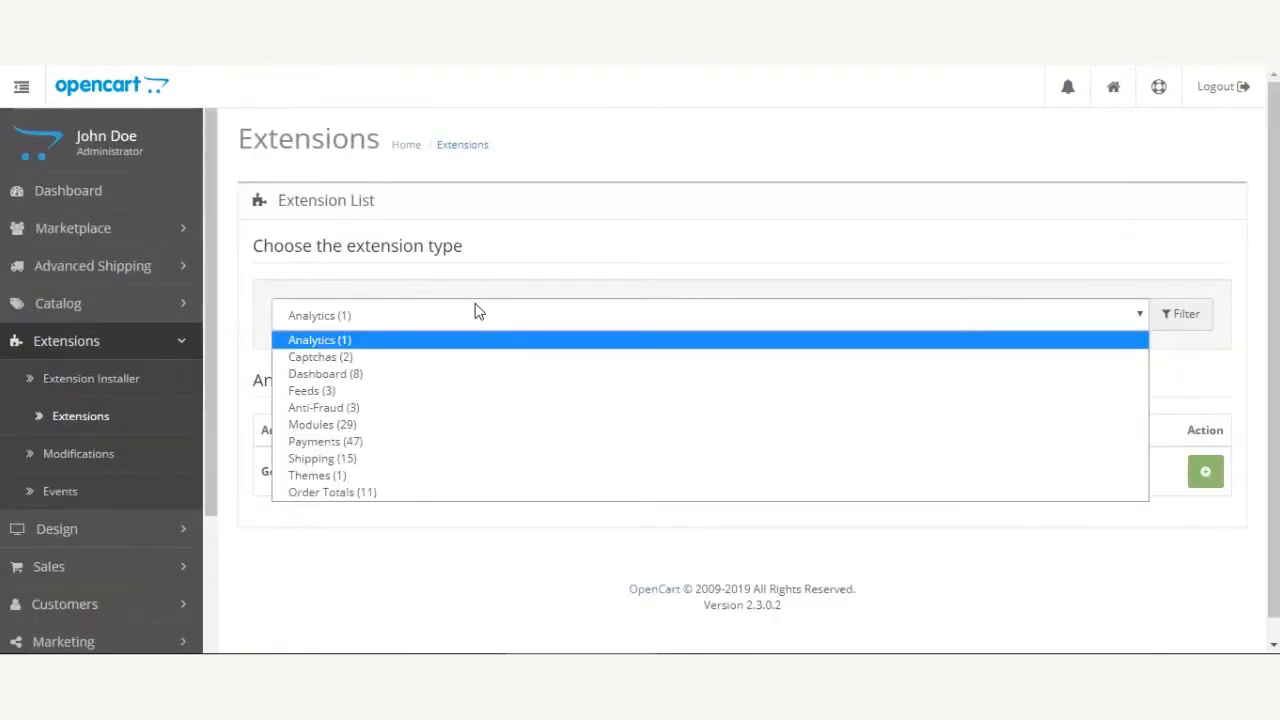
click(418, 458)
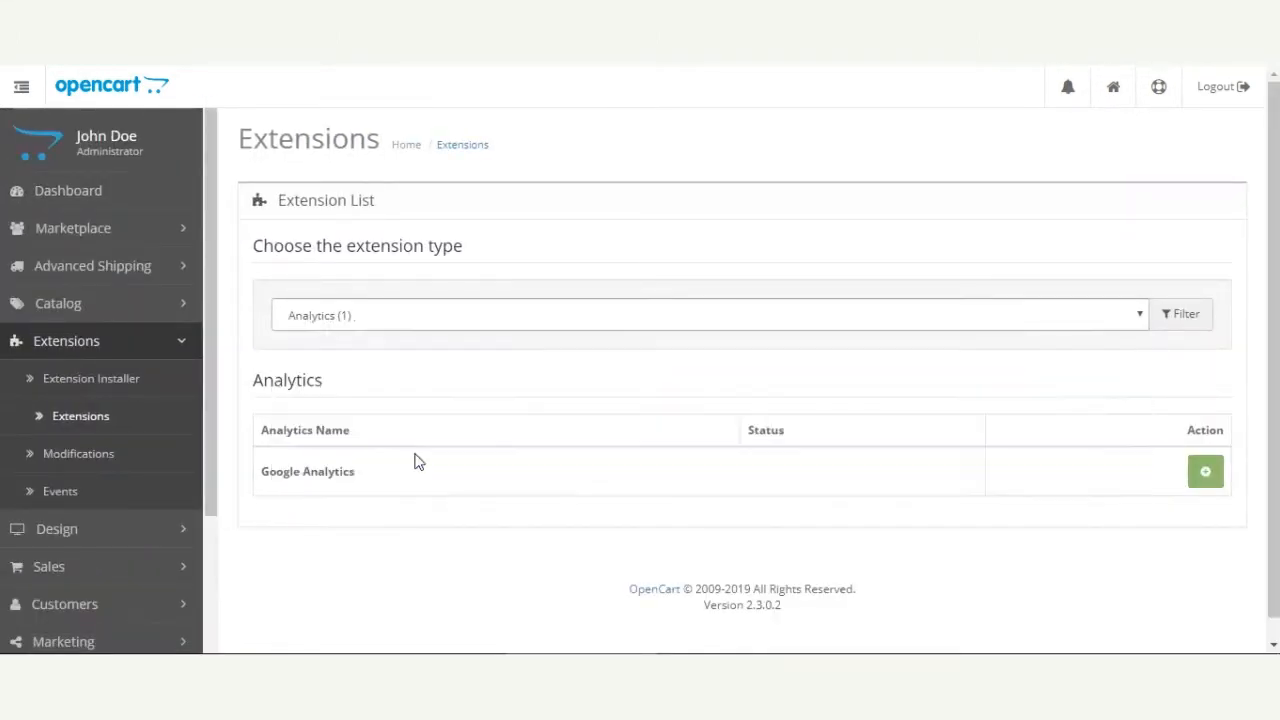
Step: Find the Marketplace Stamps USPS shipping method in the list and open it for editing
scroll(418, 462, down, 5)
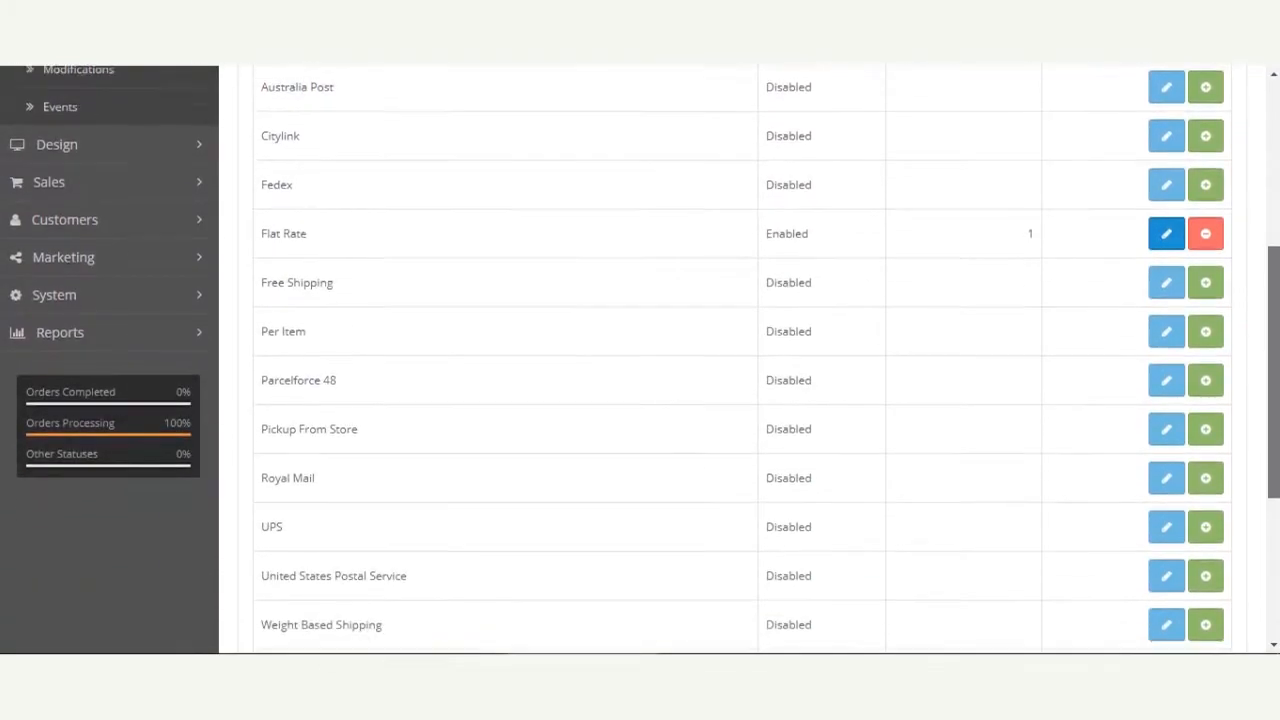
scroll(886, 557, down, 2)
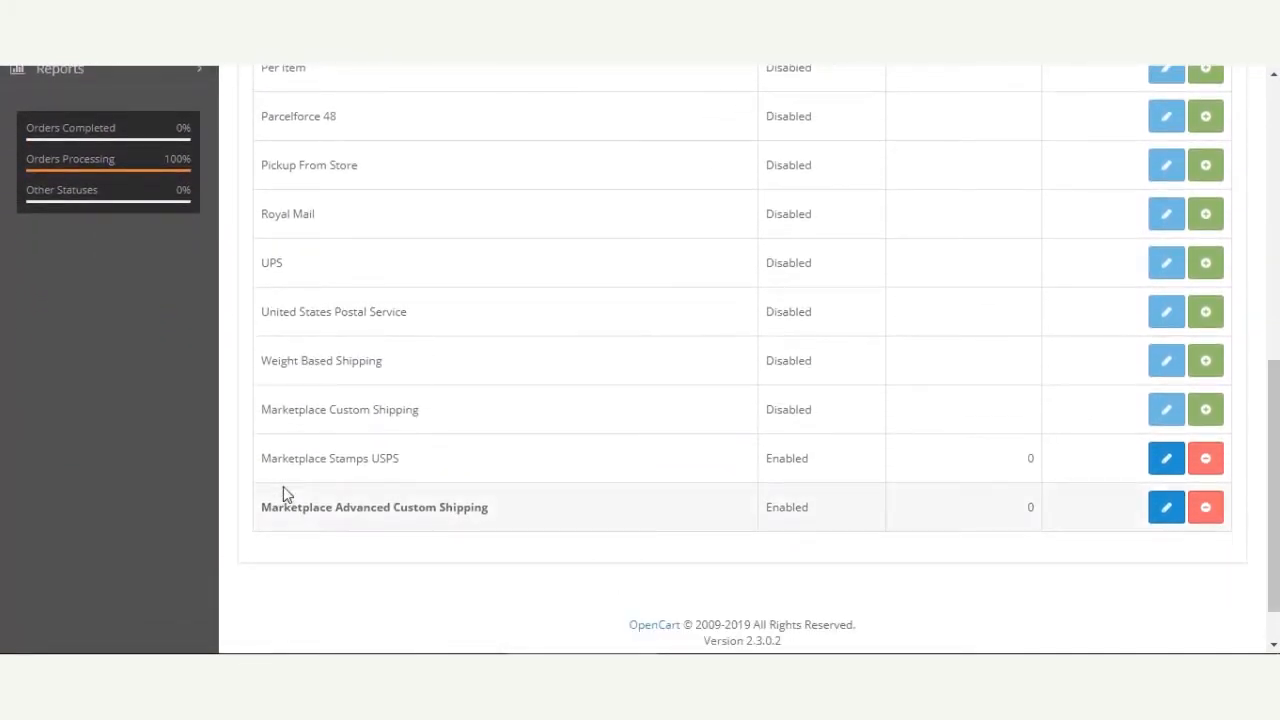
drag(286, 457, 437, 460)
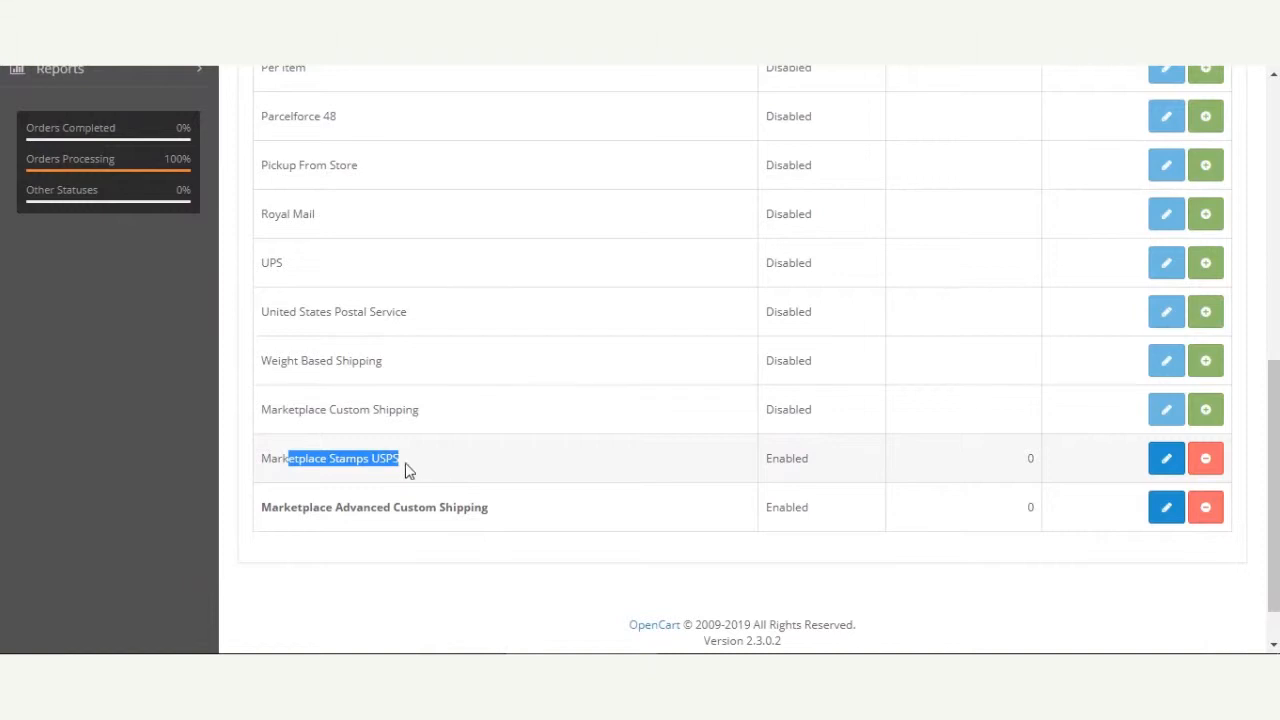
click(407, 471)
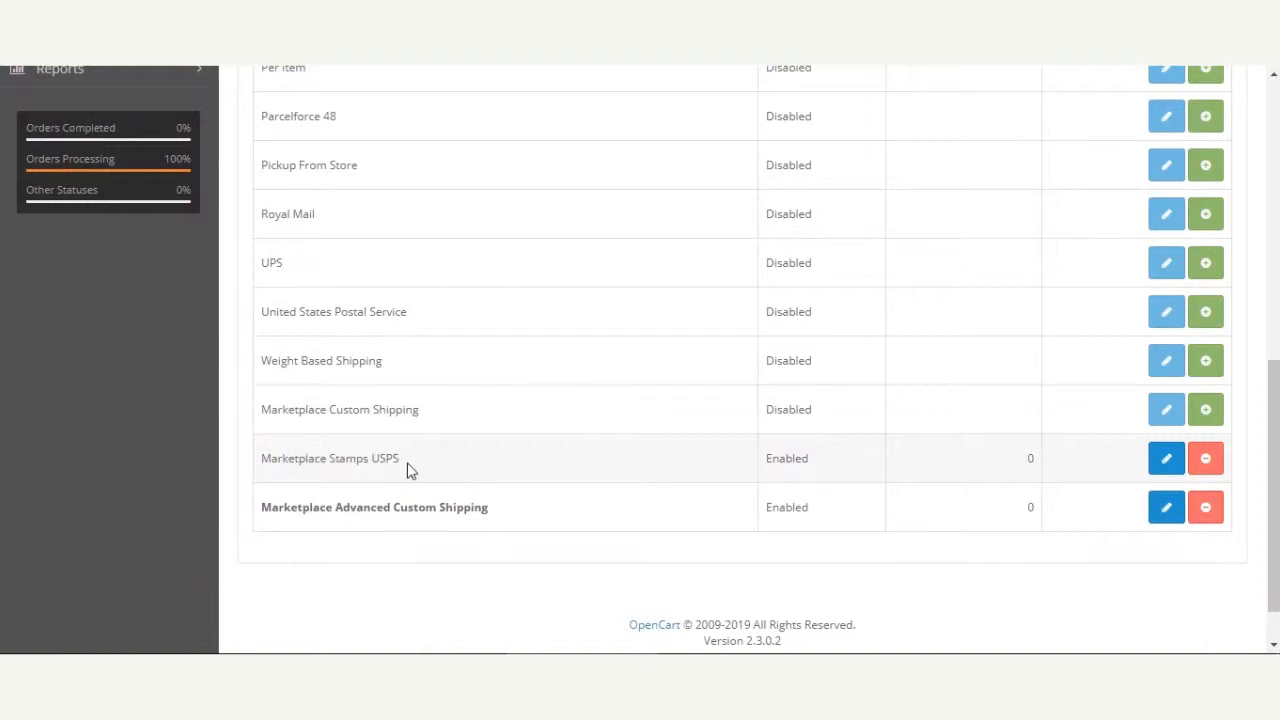
click(1168, 462)
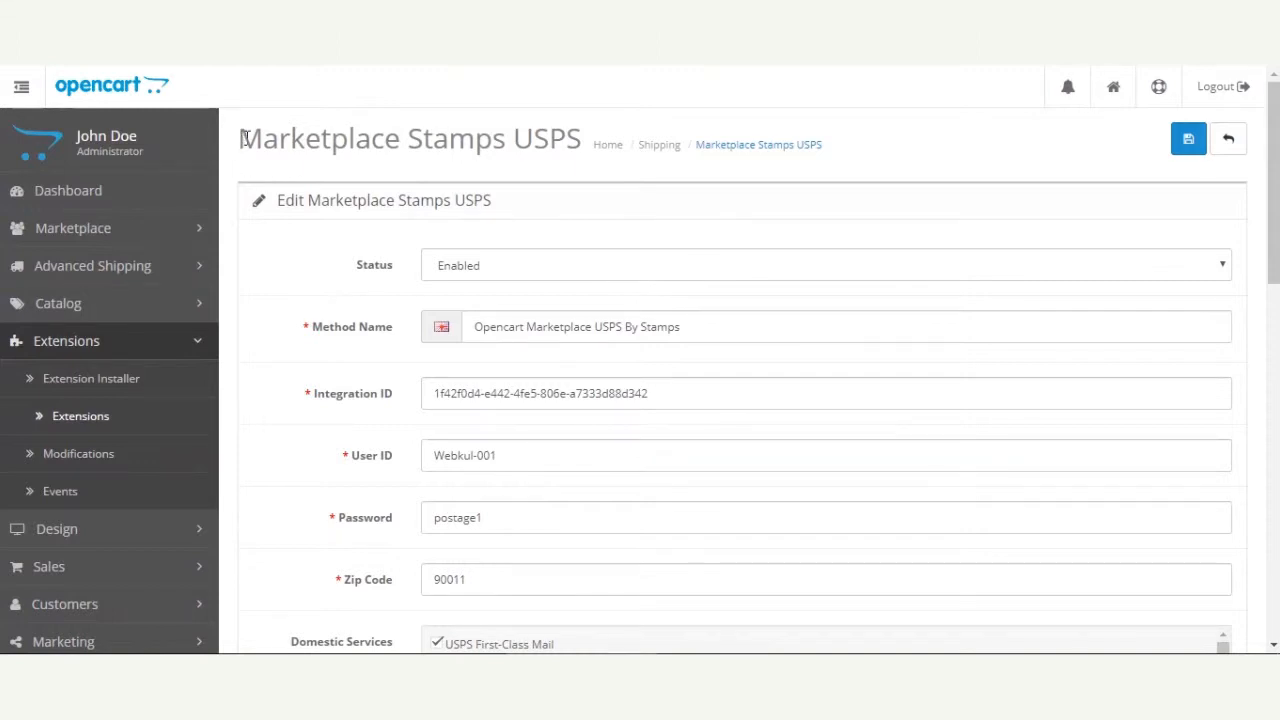
Step: Delete the trailing part of the Integration ID in the Marketplace Stamps USPS settings
drag(238, 140, 586, 151)
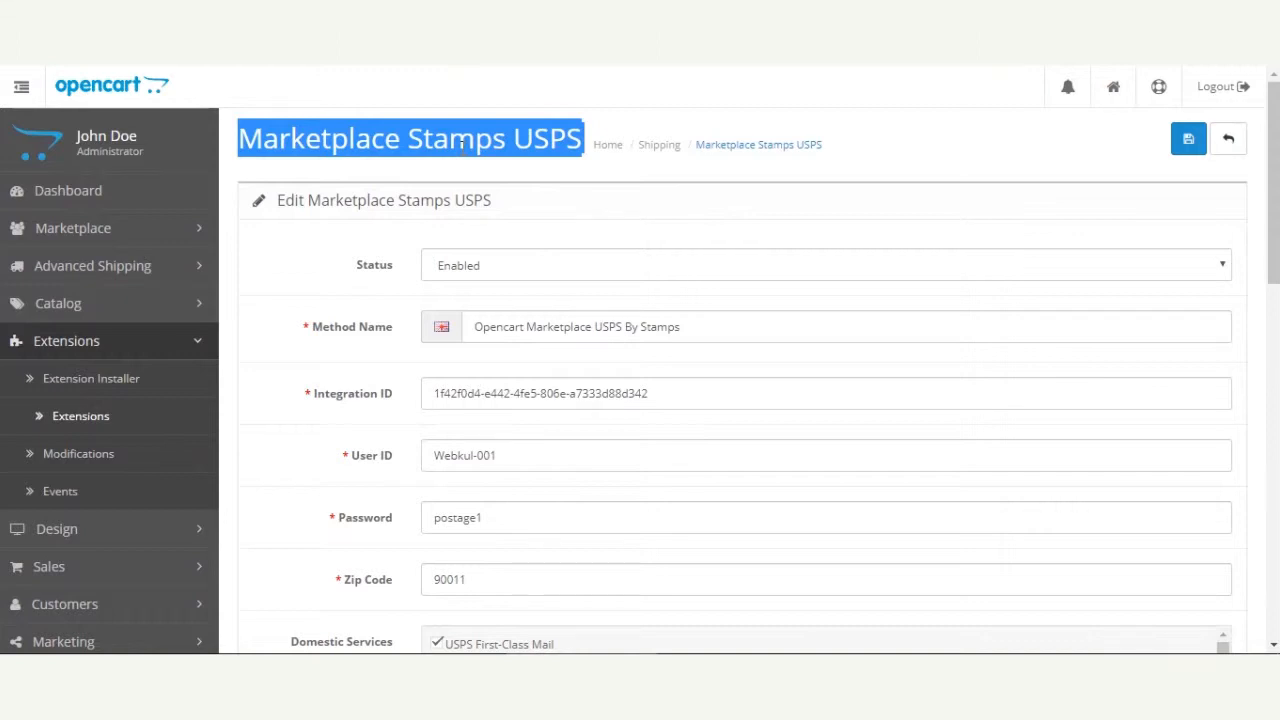
drag(659, 403, 505, 388)
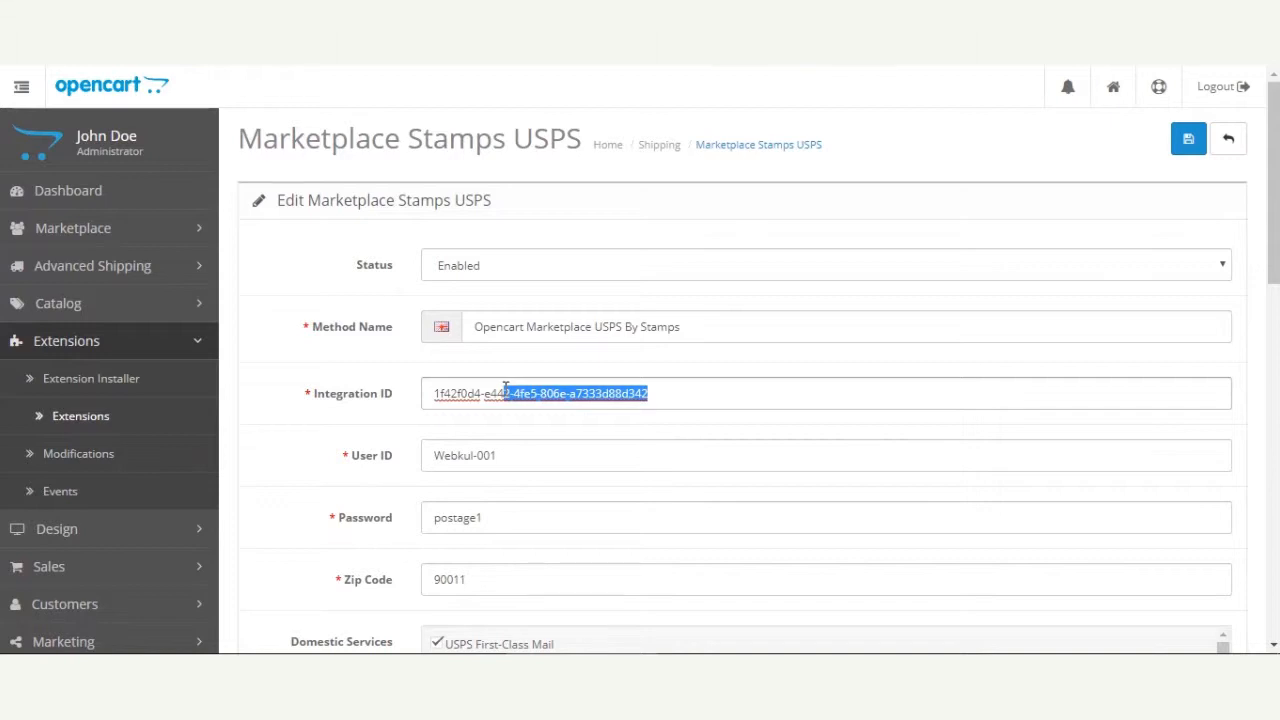
key(BackSpace)
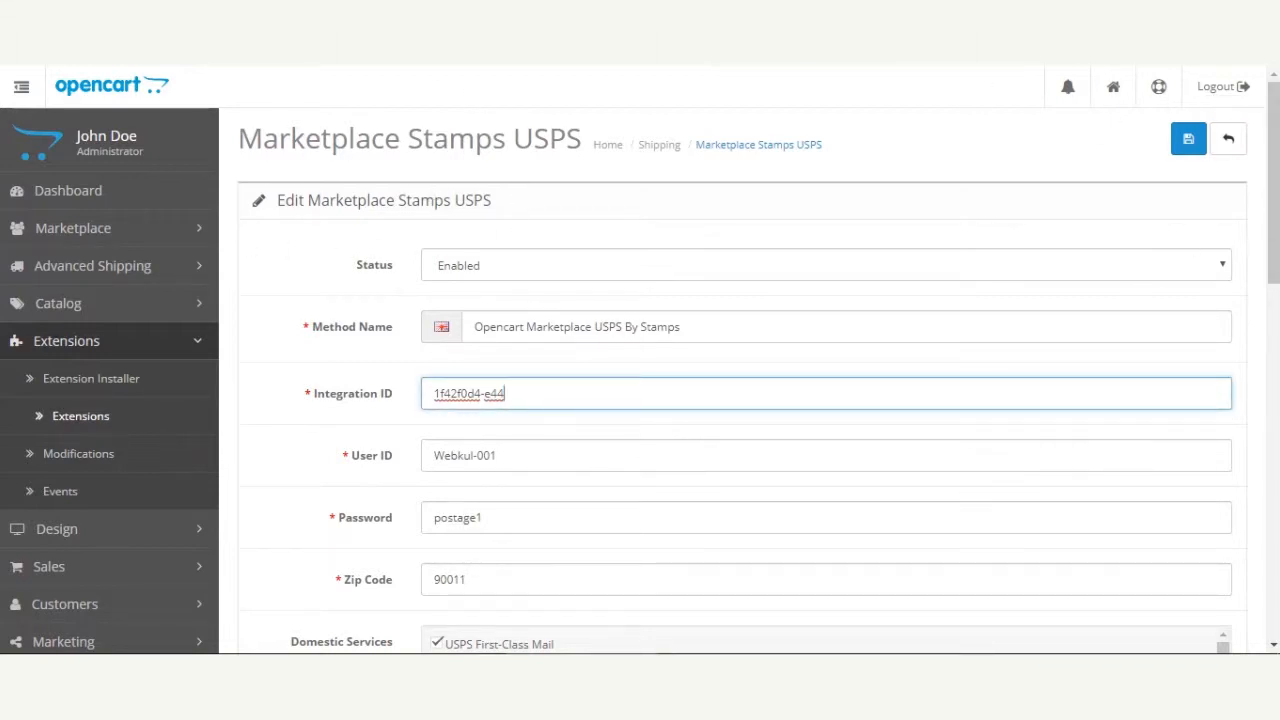
click(491, 314)
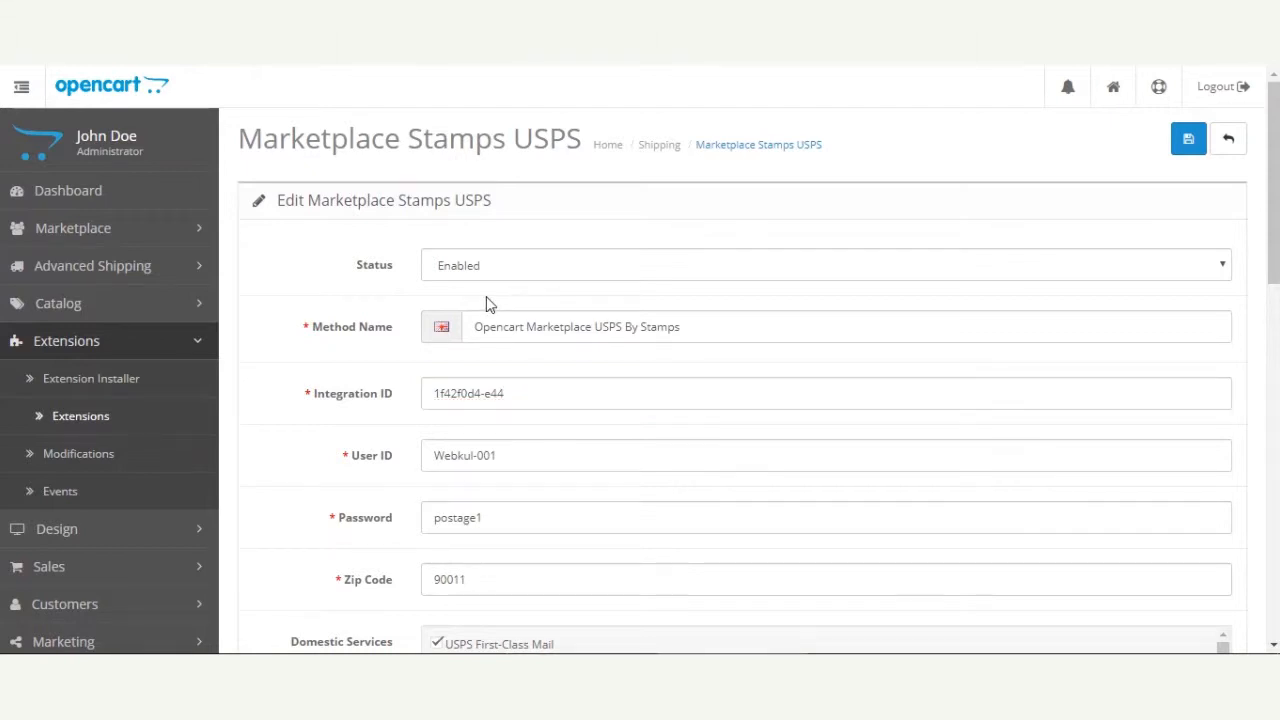
Step: Examine the Status options and the Method Name, Integration ID, User ID and Password fields of the shipping method
click(543, 277)
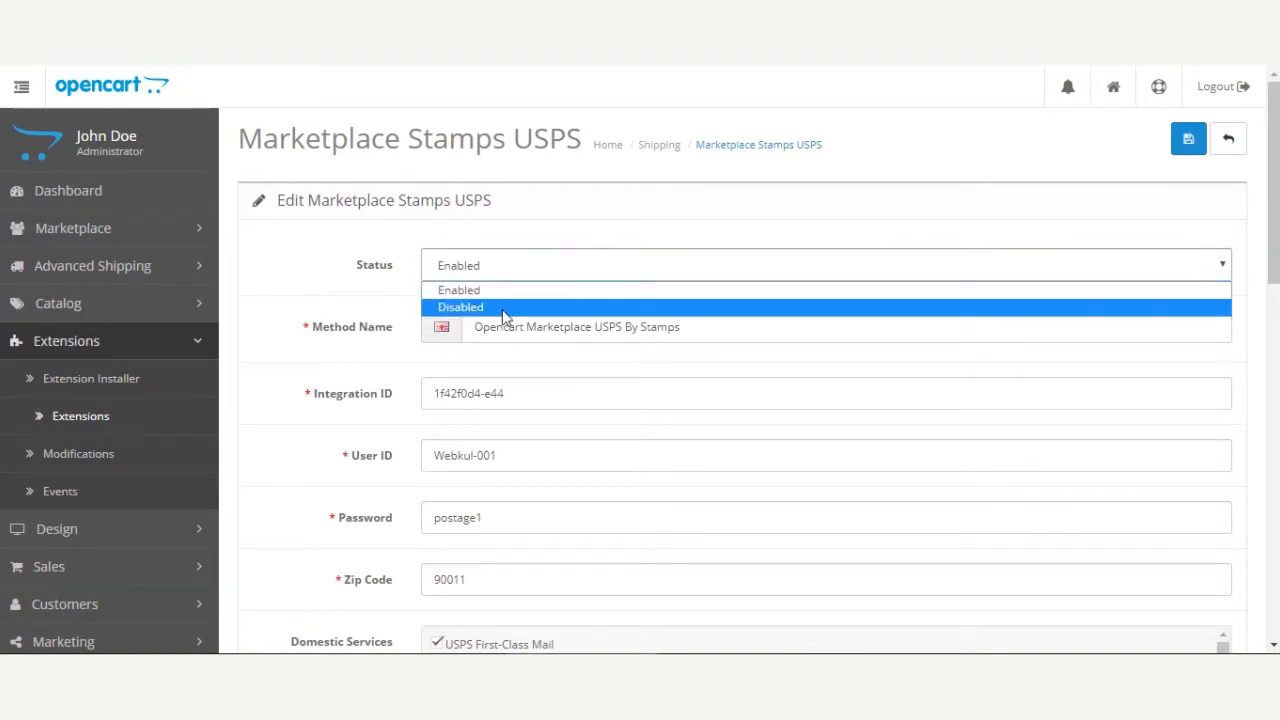
click(556, 232)
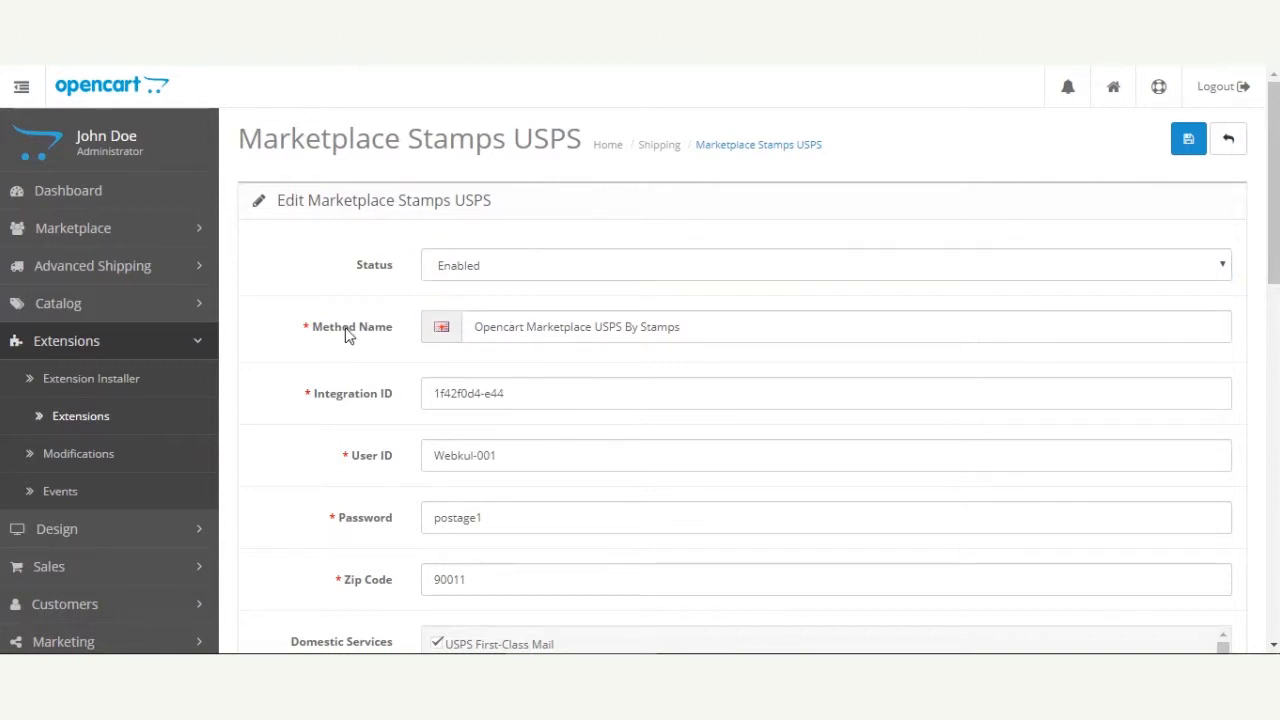
drag(322, 327, 386, 337)
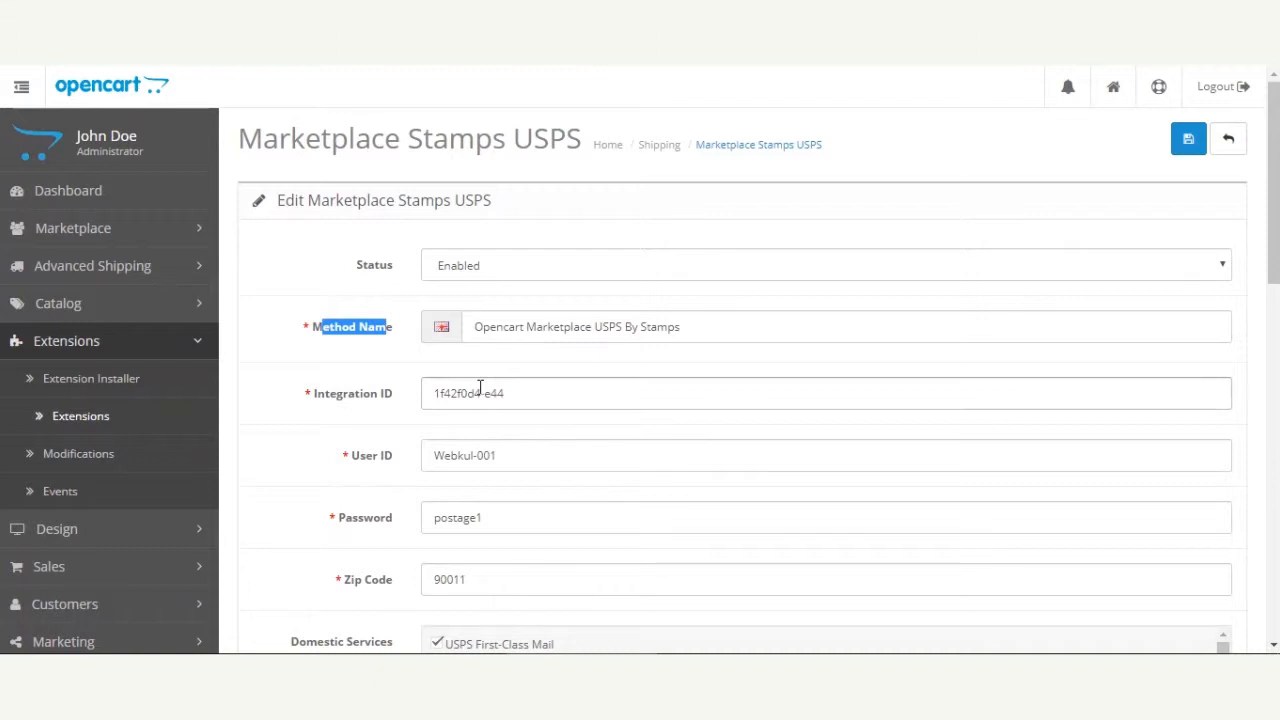
drag(709, 326, 472, 330)
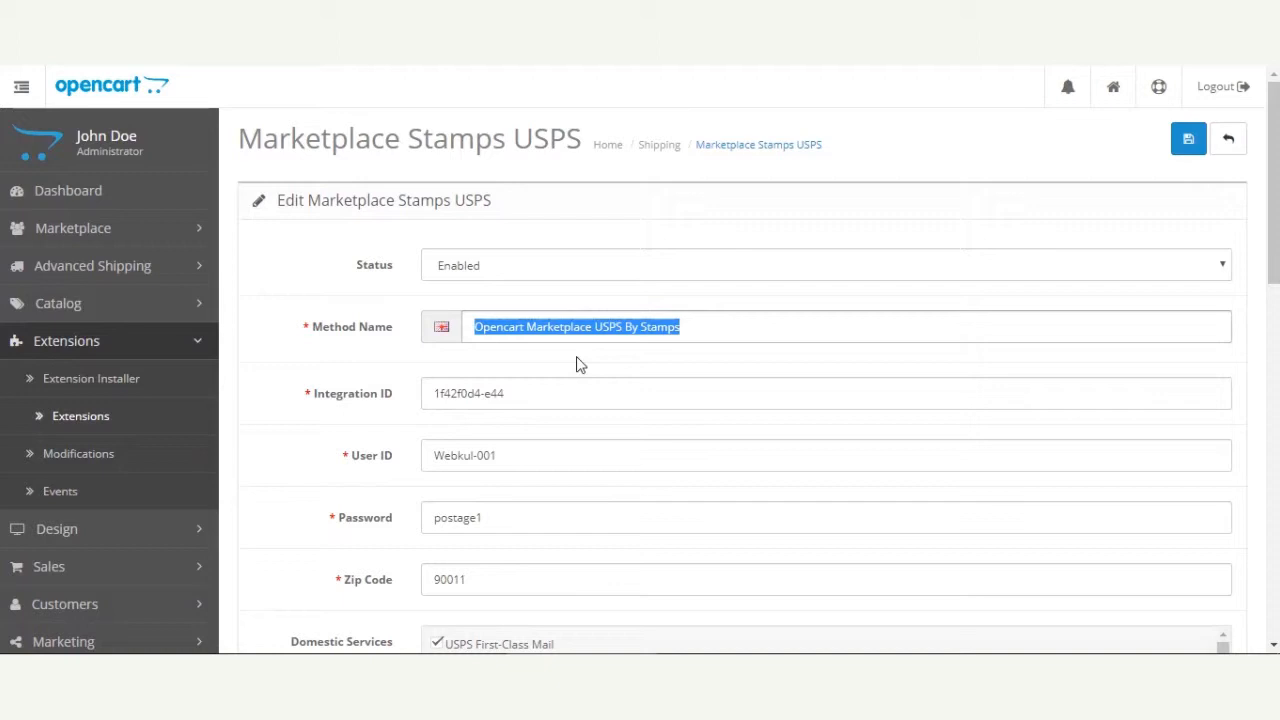
click(704, 329)
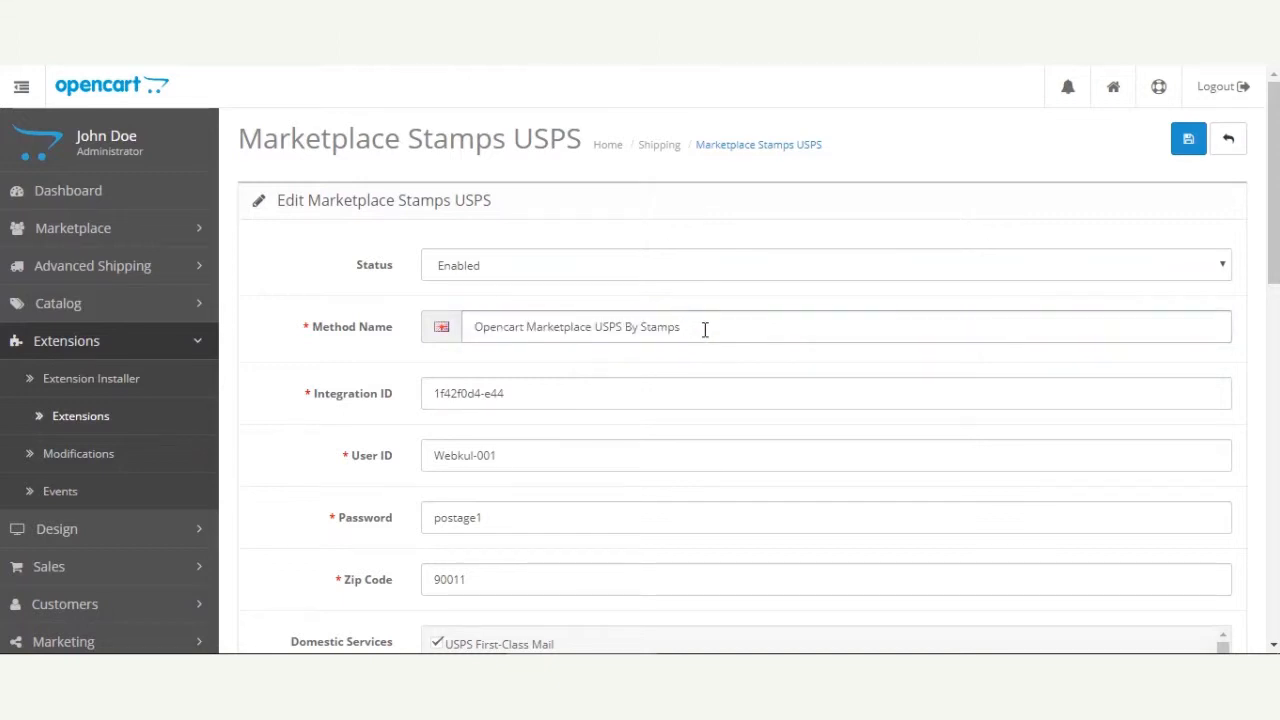
drag(318, 395, 386, 397)
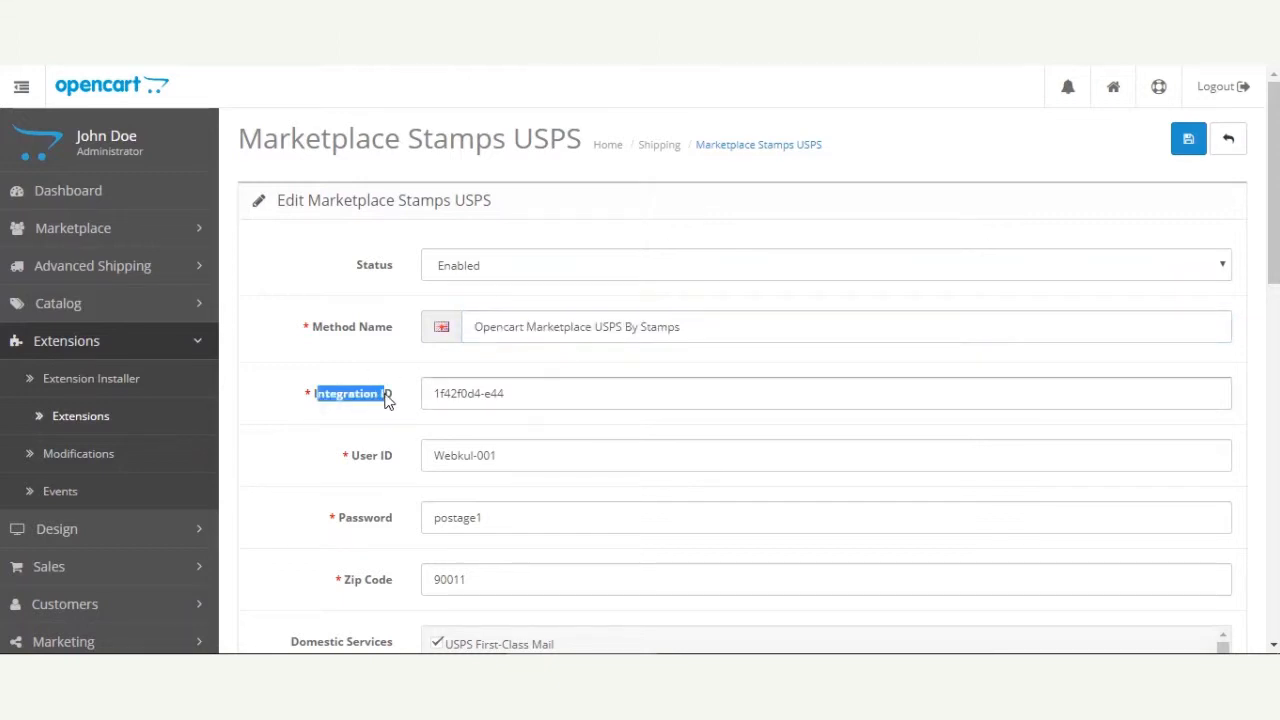
click(381, 419)
drag(360, 458, 384, 475)
drag(351, 521, 392, 524)
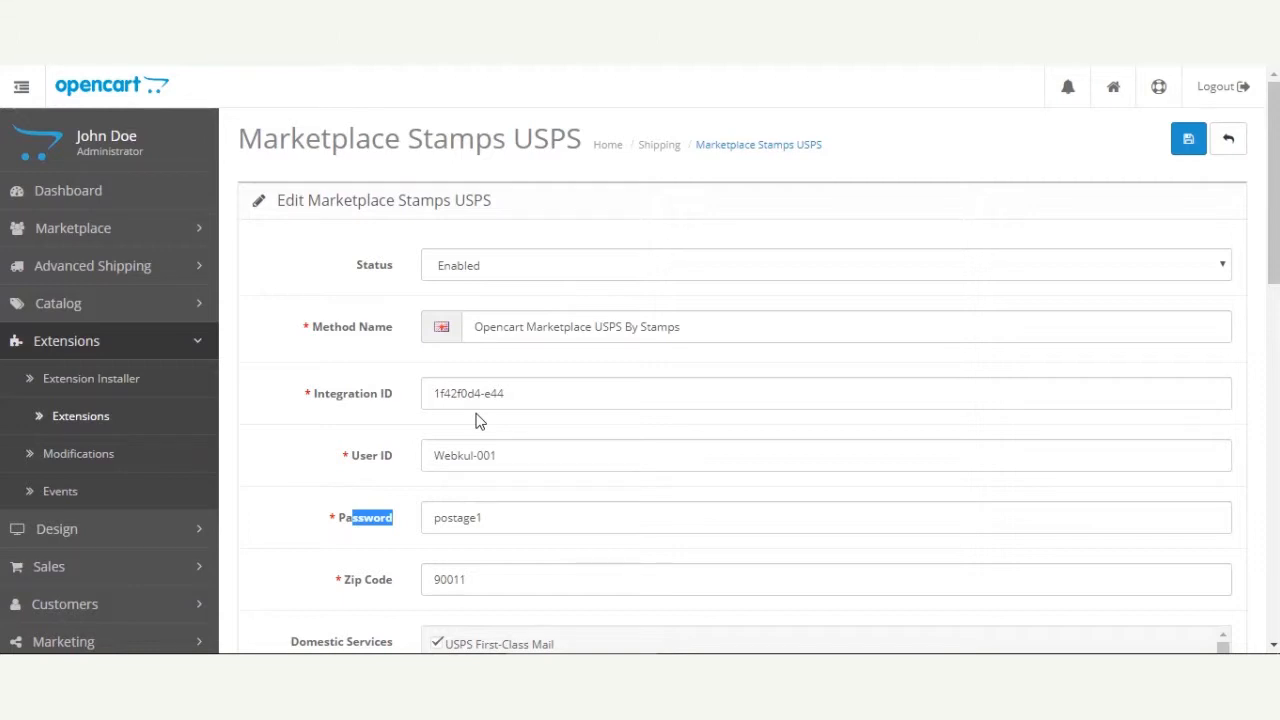
click(303, 455)
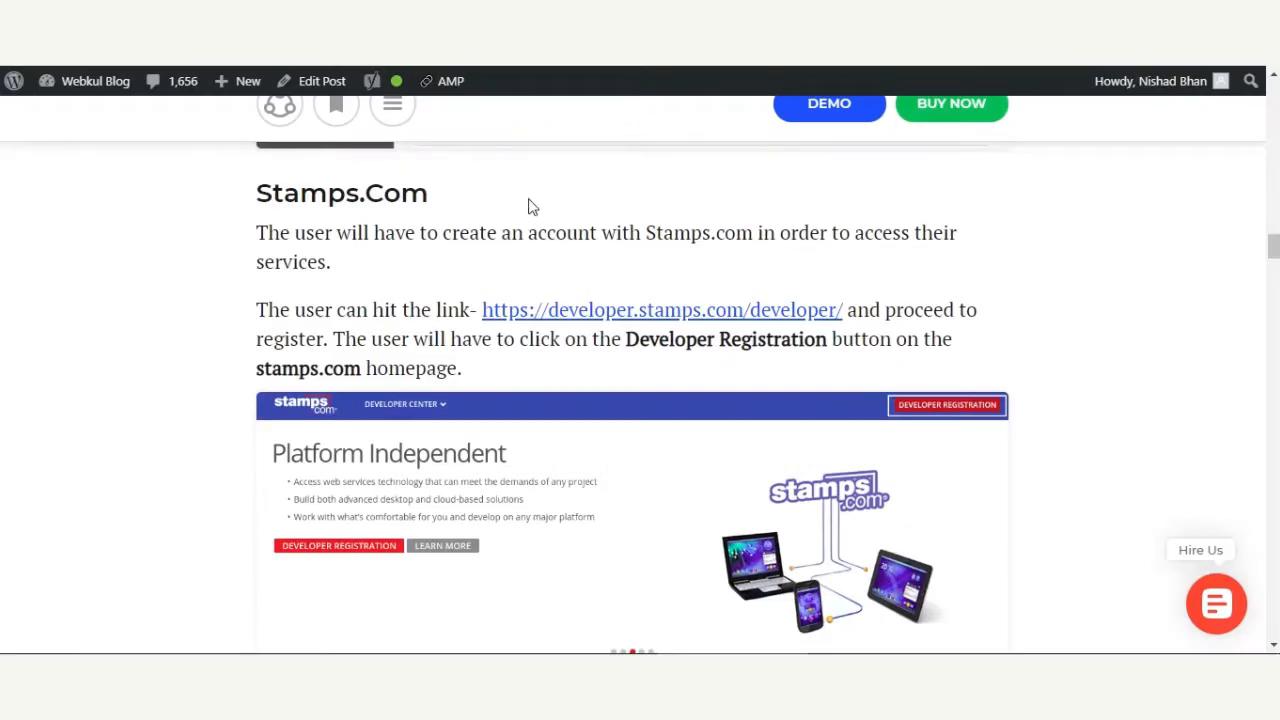
Step: Read the Stamps.com section of the Webkul blog guide about the developer site link and the Developer Registration button
drag(258, 196, 416, 192)
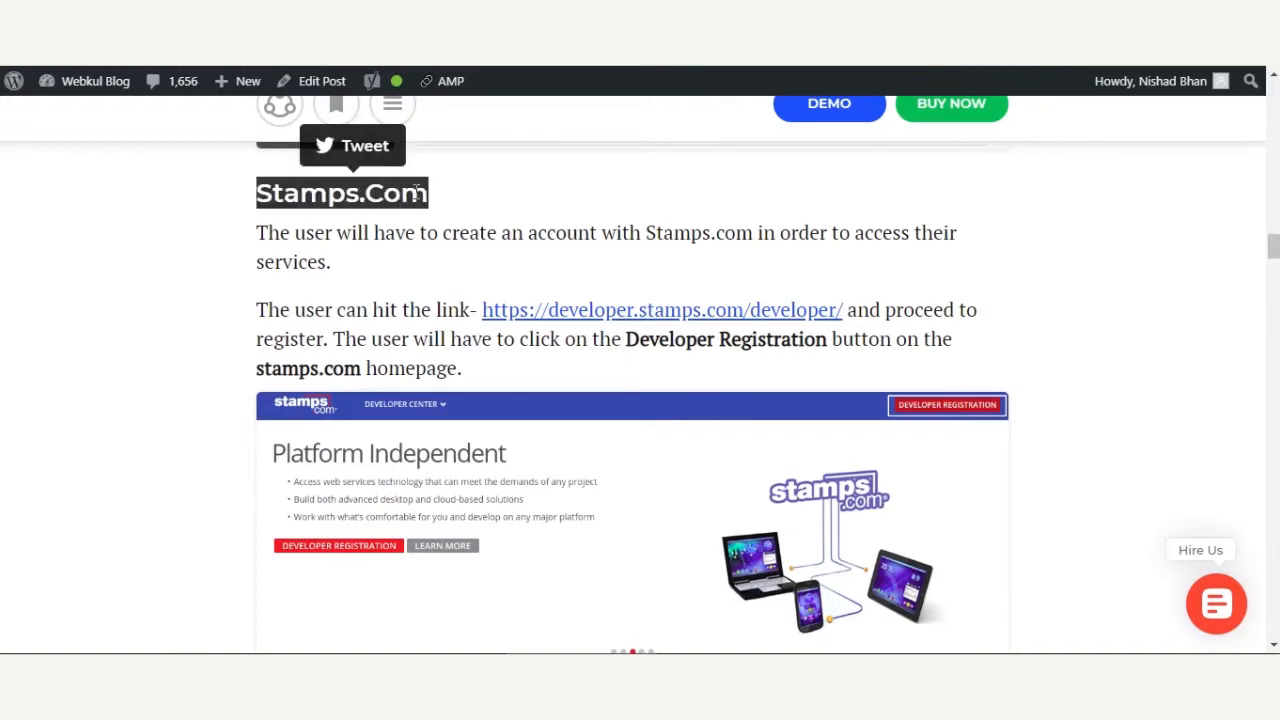
click(436, 226)
drag(252, 195, 422, 194)
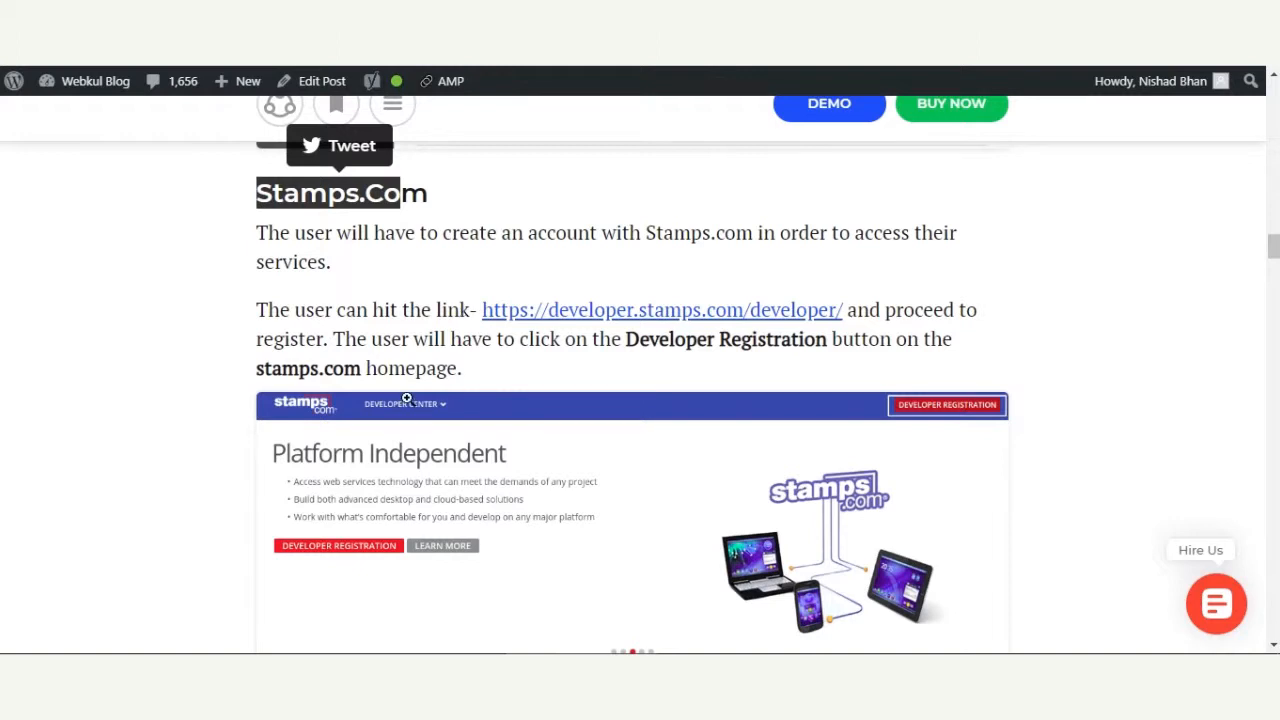
drag(268, 312, 421, 311)
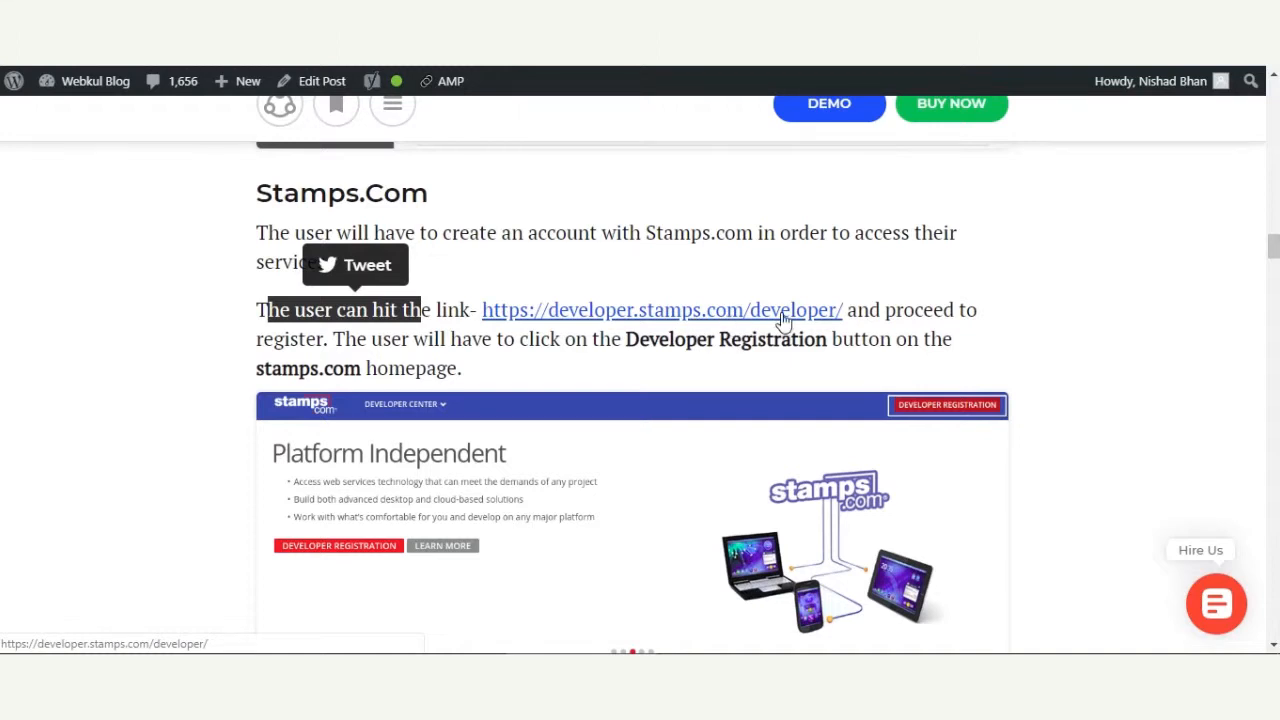
click(851, 314)
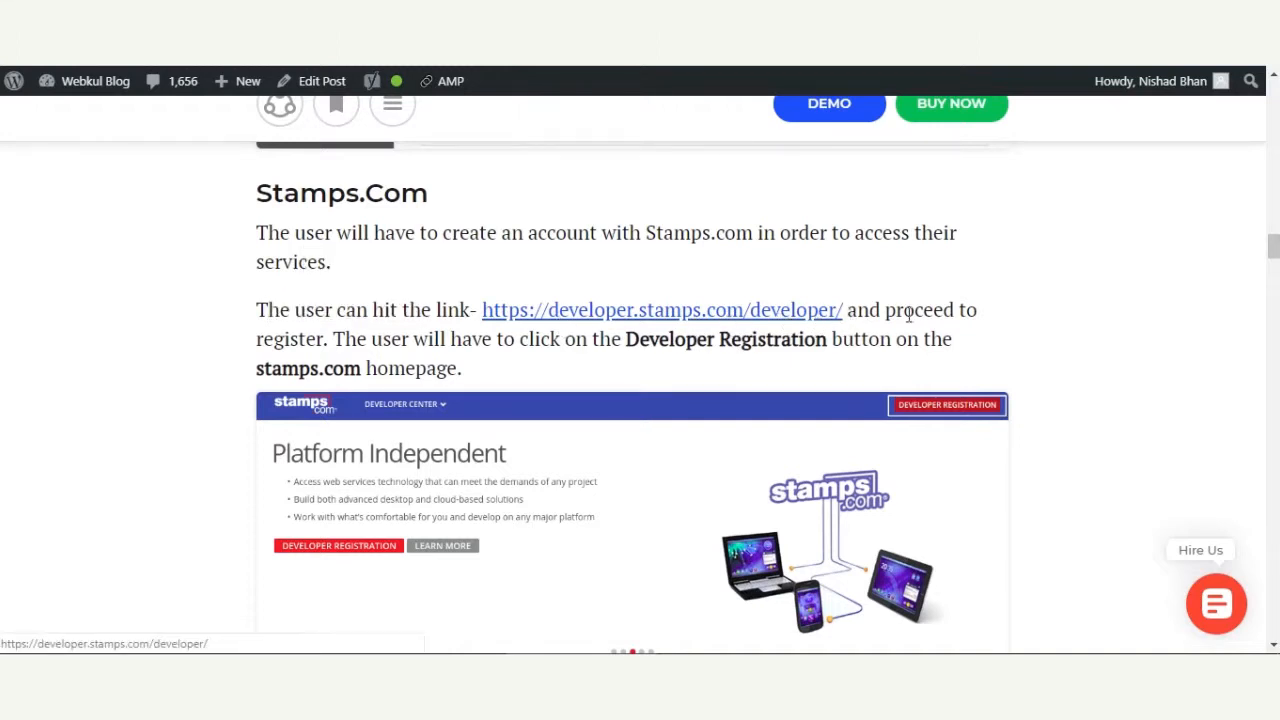
scroll(505, 423, down, 3)
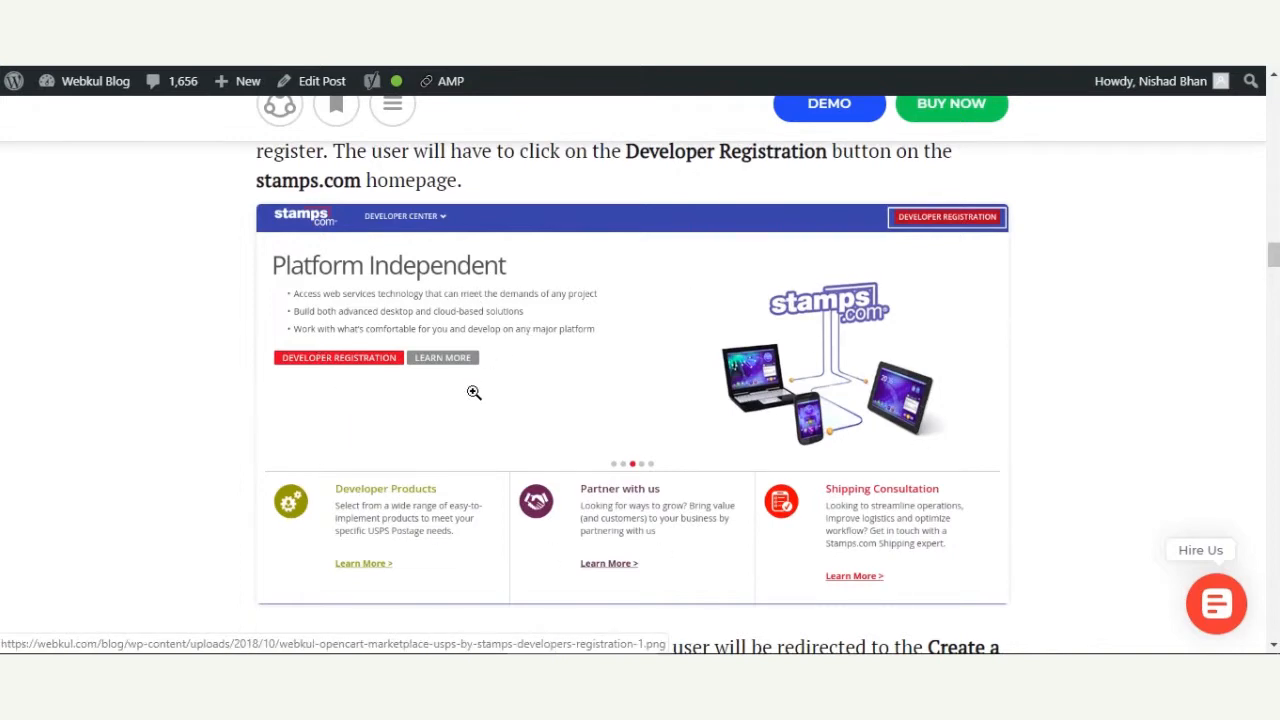
scroll(477, 400, down, 4)
scroll(477, 400, up, 5)
Step: Review the guide's instructions for the Create a Developer Account form and the License Agreement page
scroll(392, 500, down, 8)
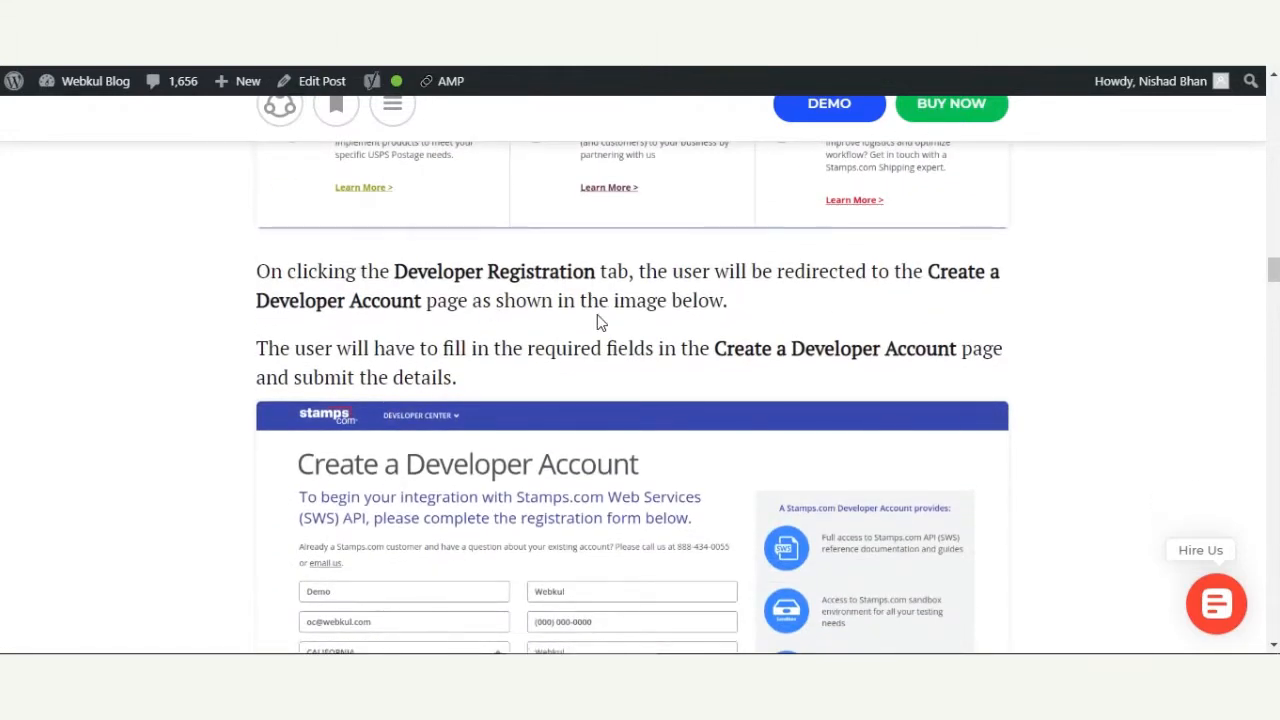
scroll(600, 325, down, 3)
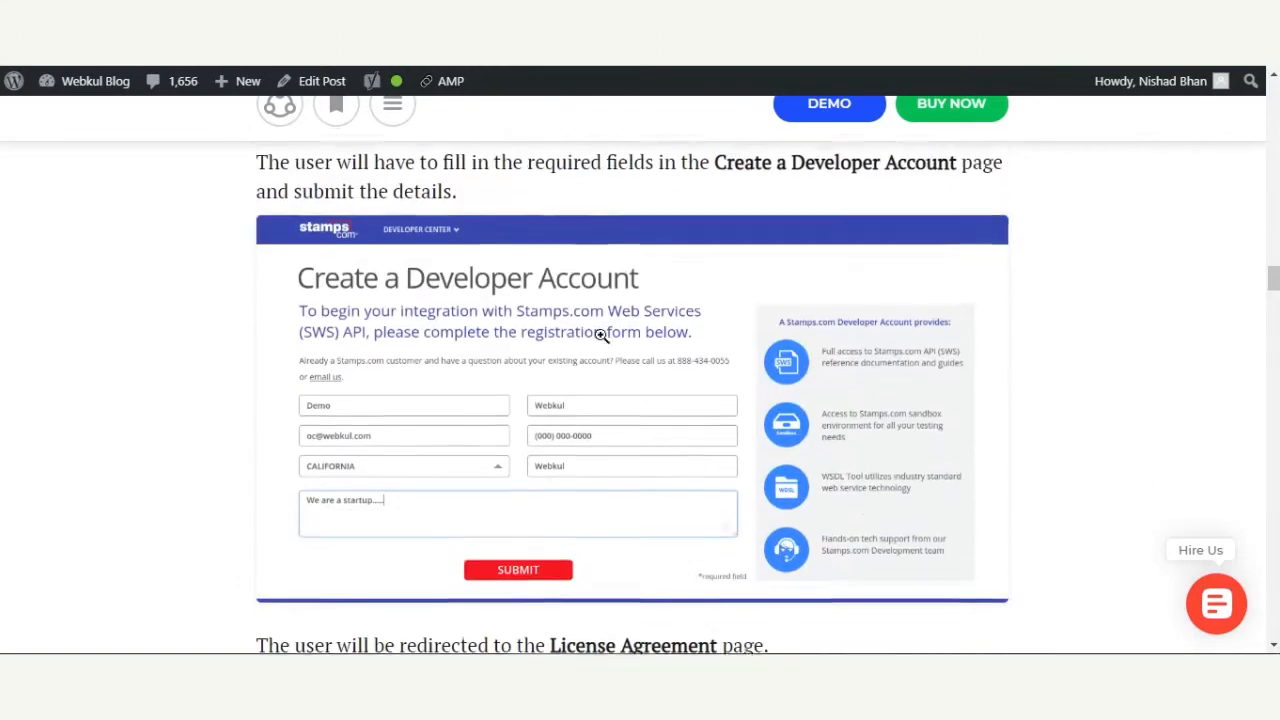
scroll(700, 394, down, 4)
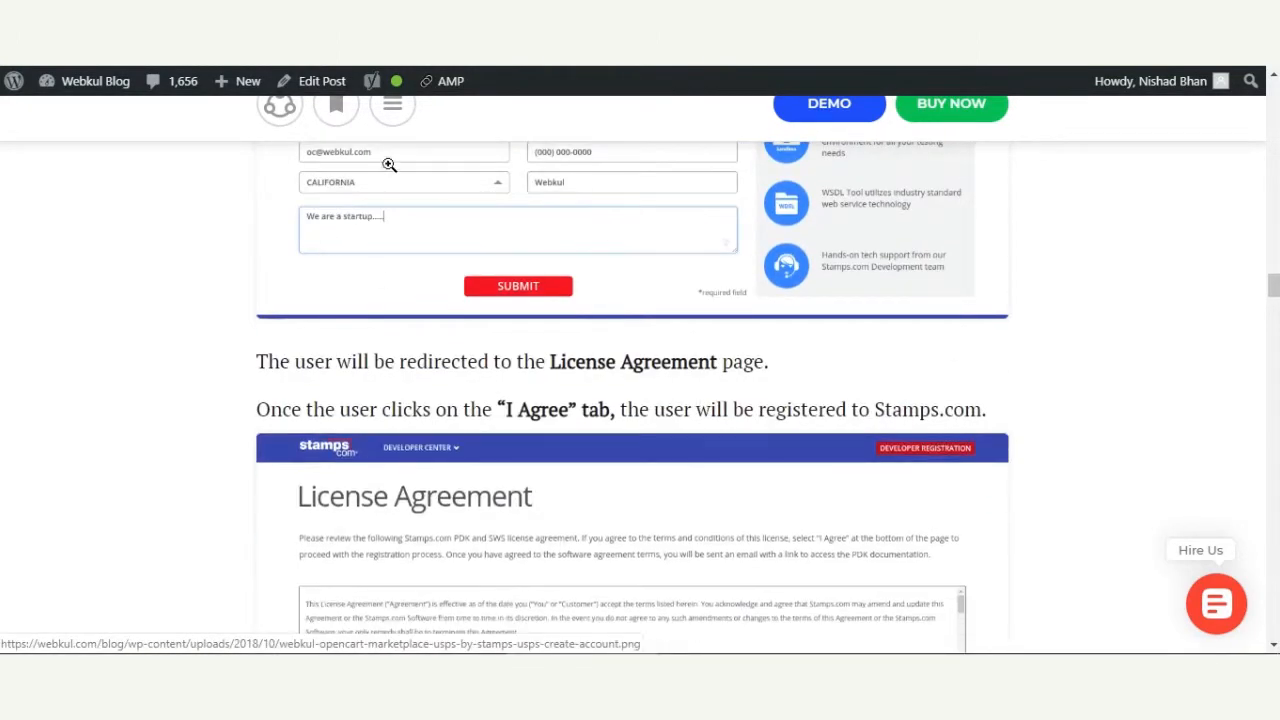
scroll(543, 283, up, 3)
scroll(528, 482, down, 3)
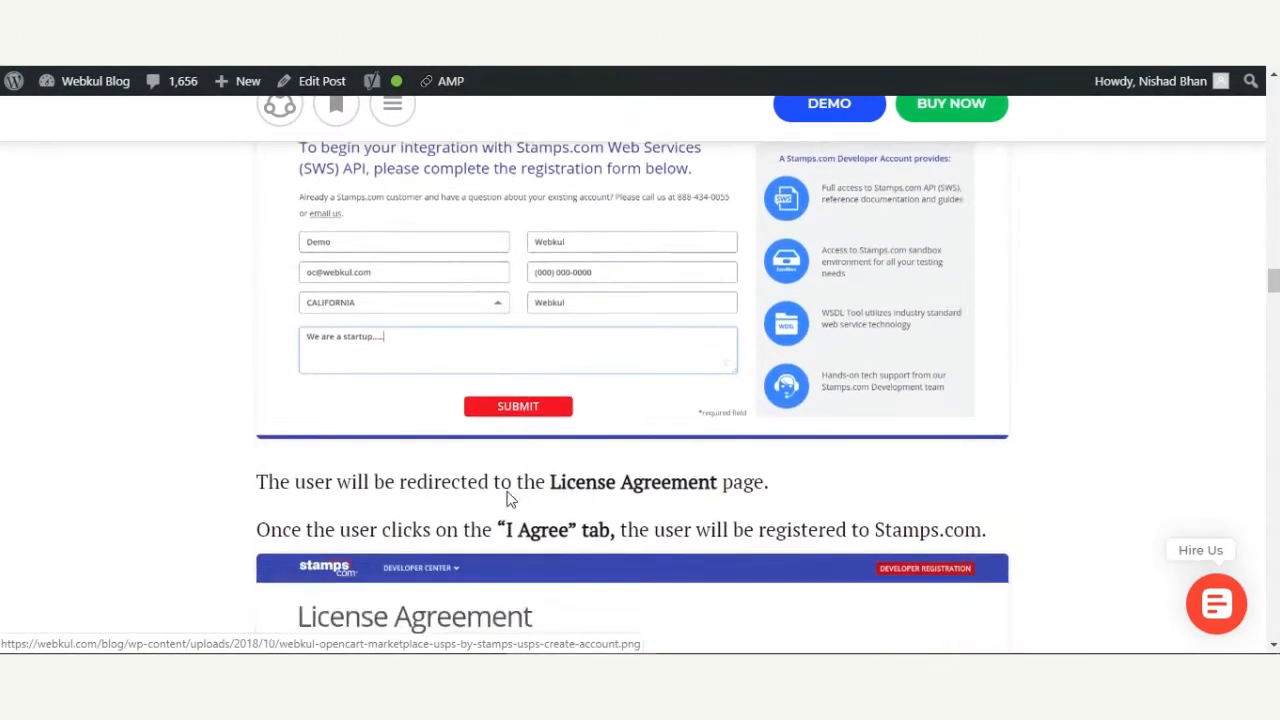
drag(294, 361, 680, 361)
scroll(680, 361, down, 6)
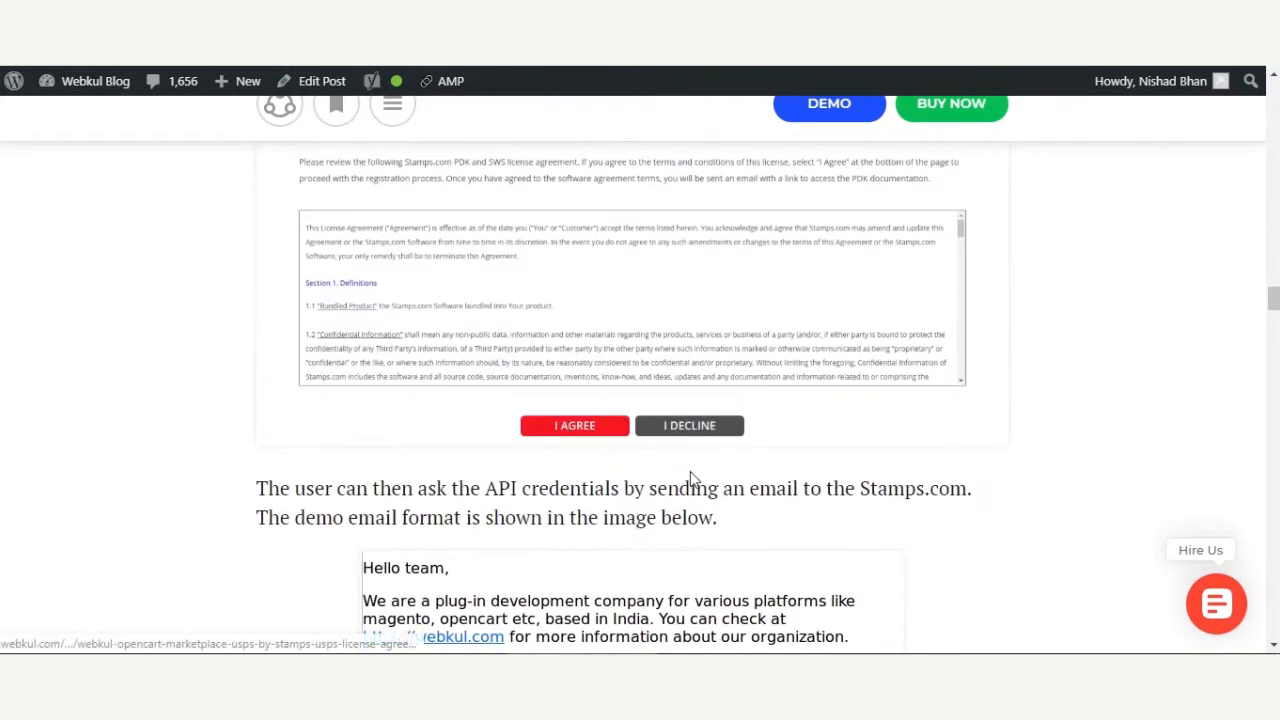
Step: Read how to request the API credentials from Stamps.com and examine the demo email format
scroll(689, 480, down, 3)
drag(268, 300, 585, 300)
click(650, 293)
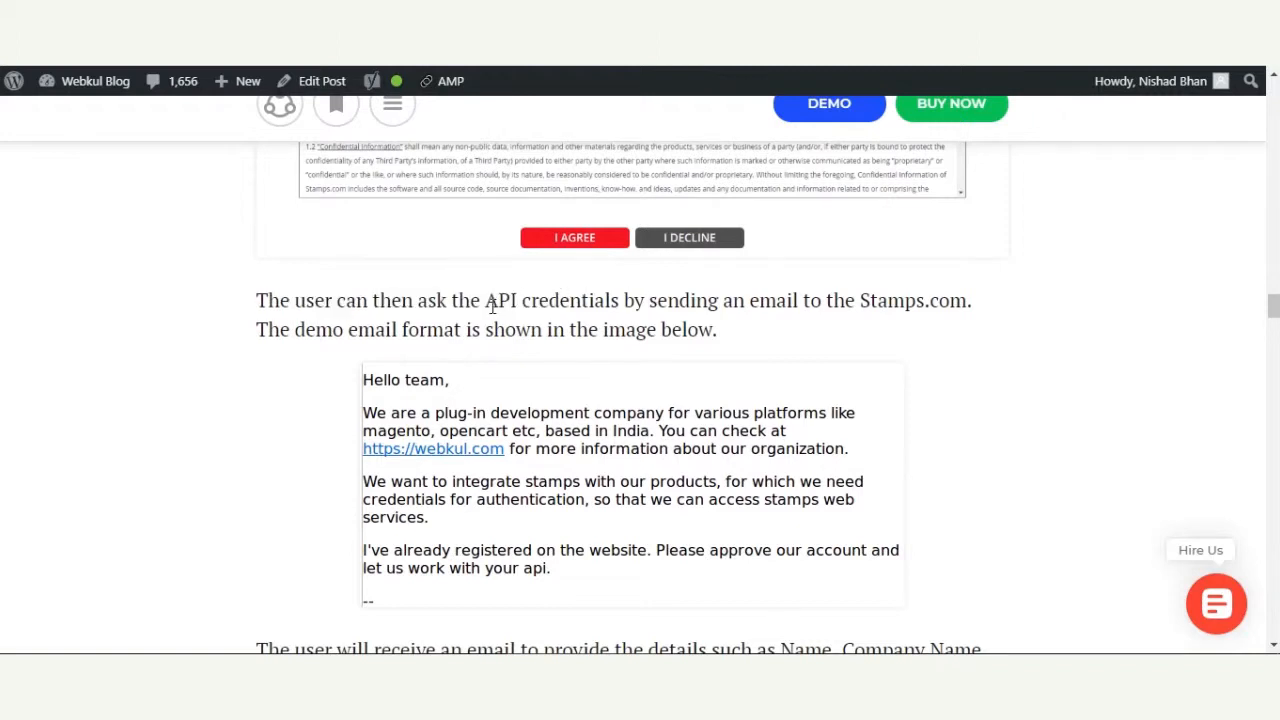
drag(491, 305, 621, 303)
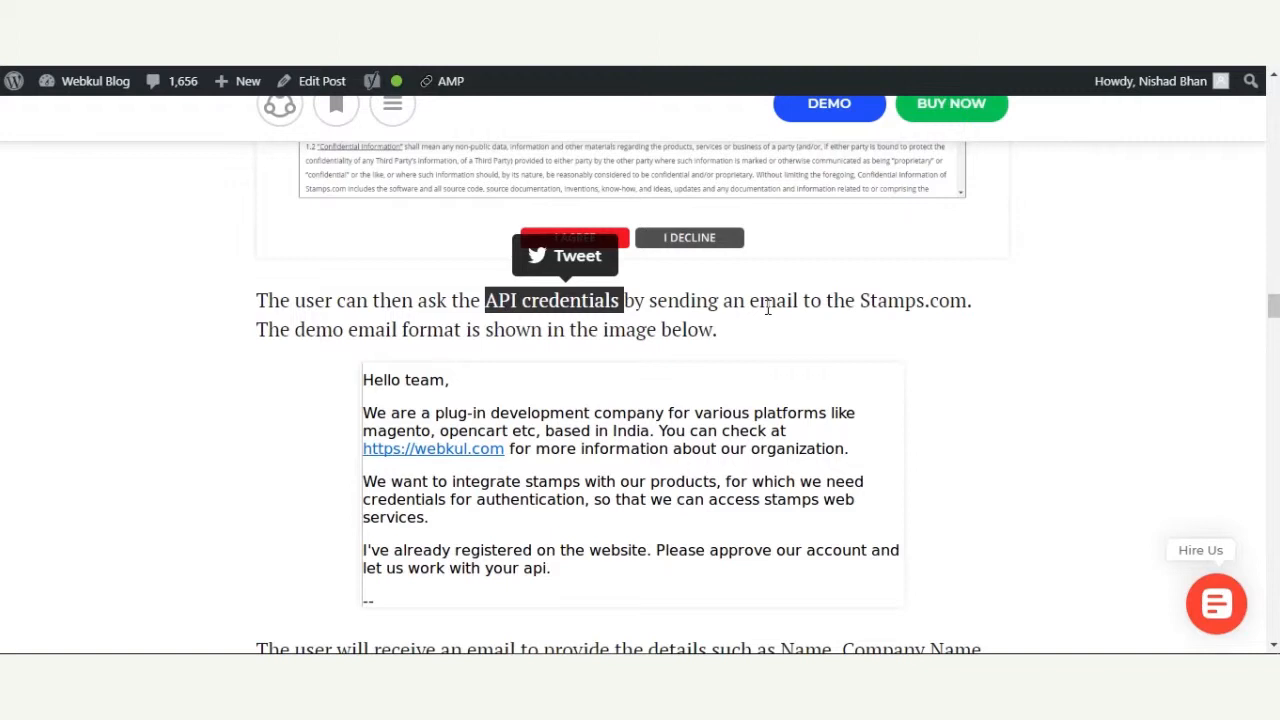
click(300, 331)
drag(268, 330, 613, 345)
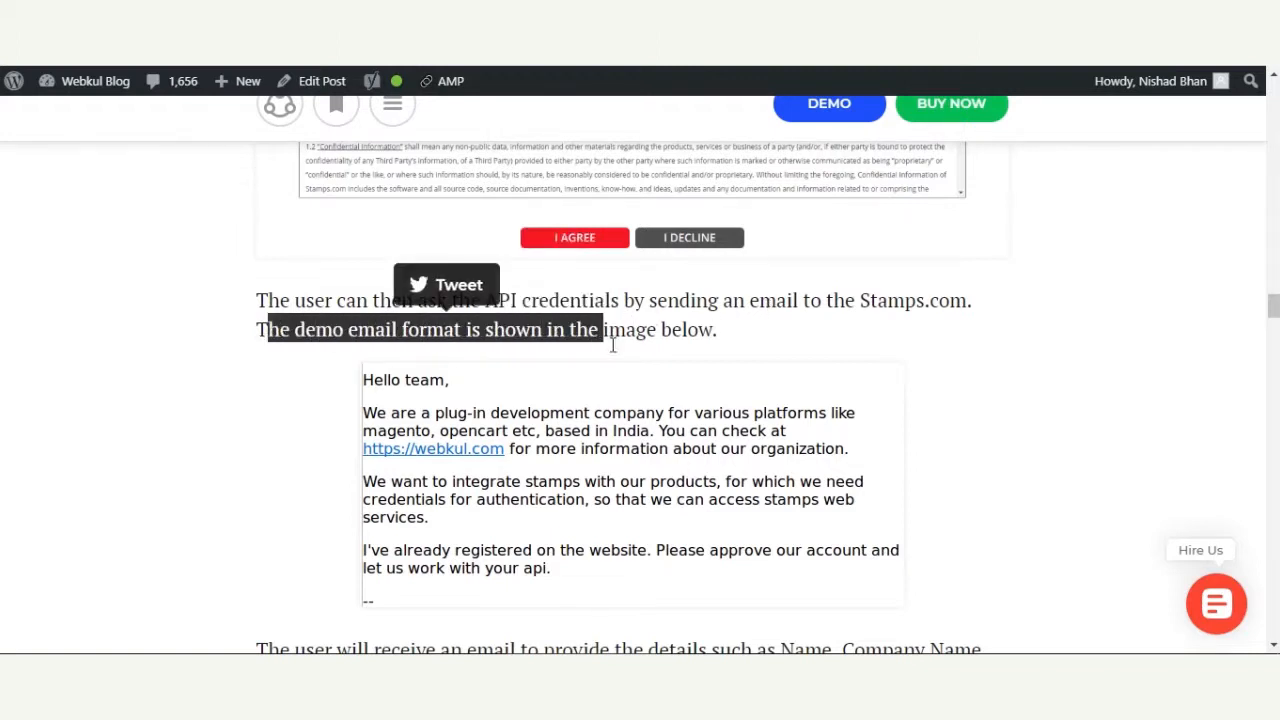
scroll(654, 471, down, 1)
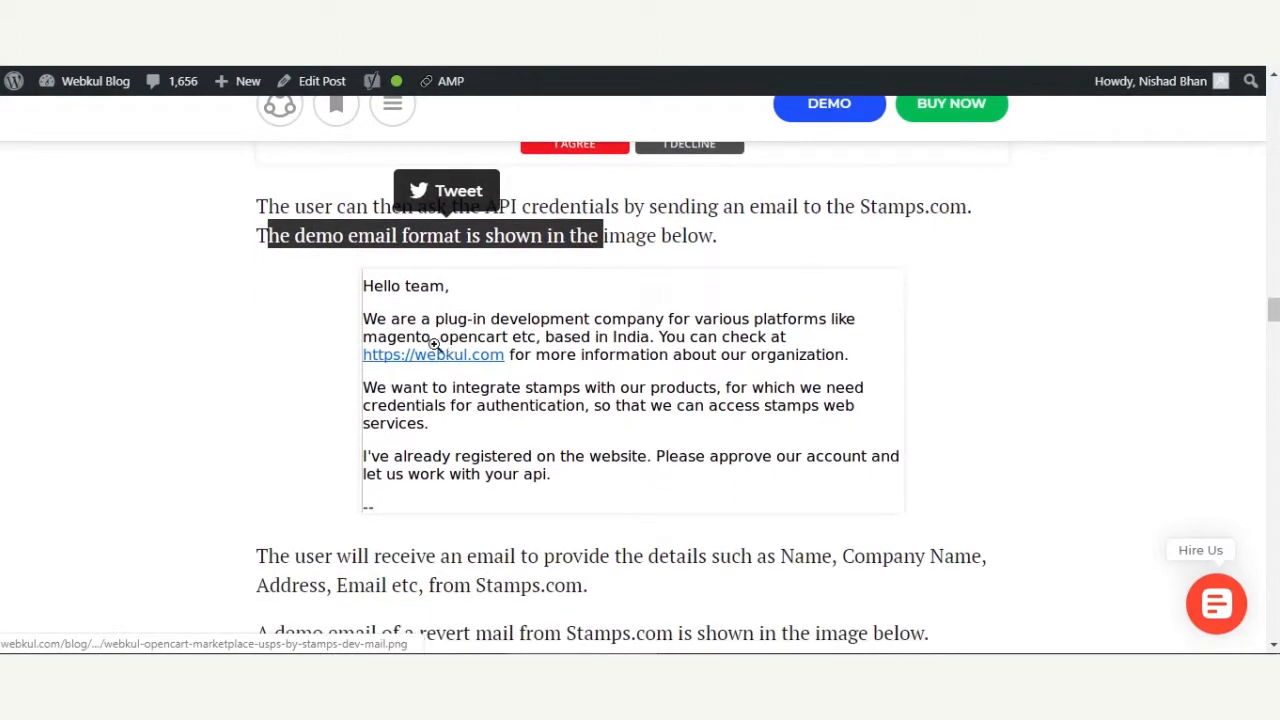
Step: Read the guide's explanation of the reply email from Stamps.com asking for business contact and developer details
click(1023, 372)
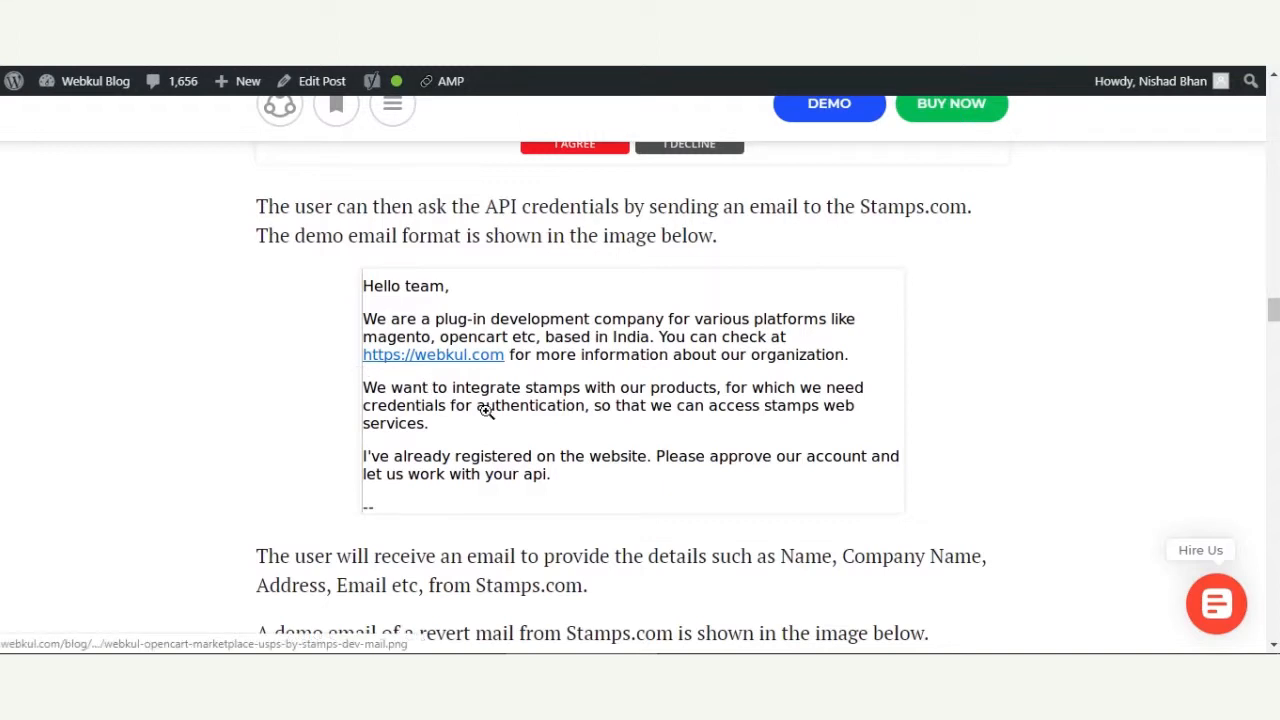
scroll(486, 411, down, 2)
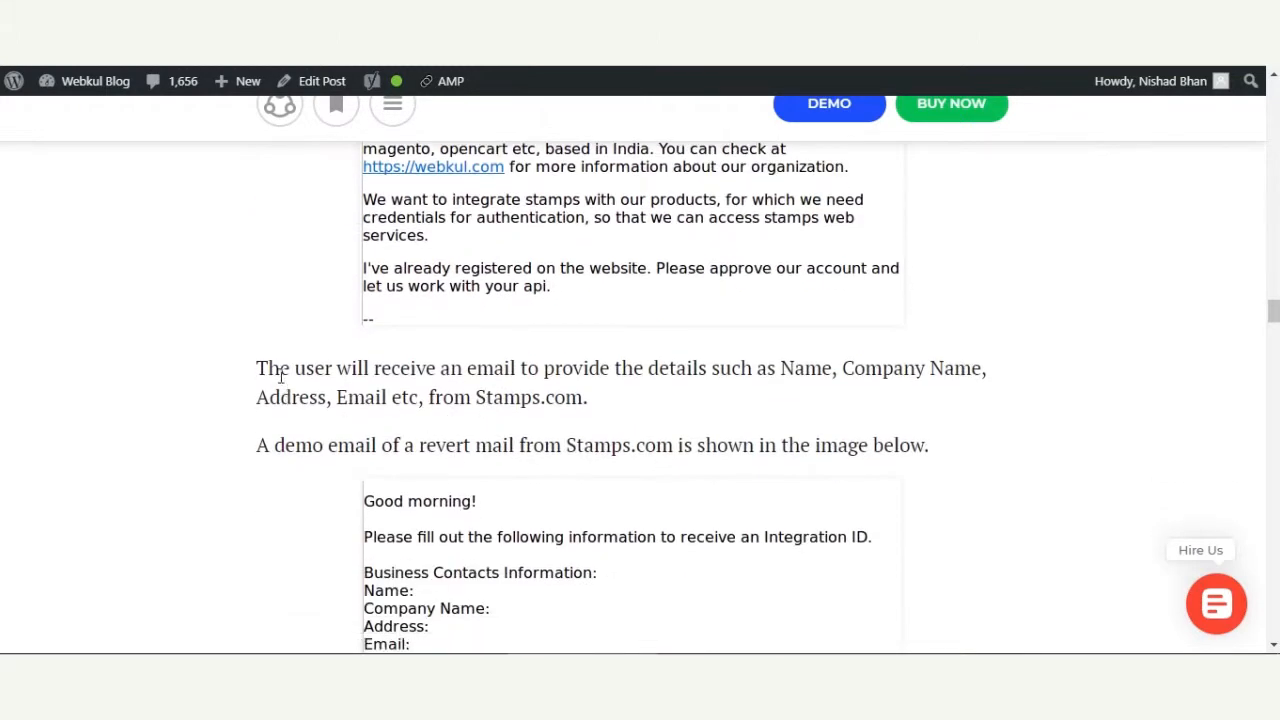
drag(279, 369, 643, 368)
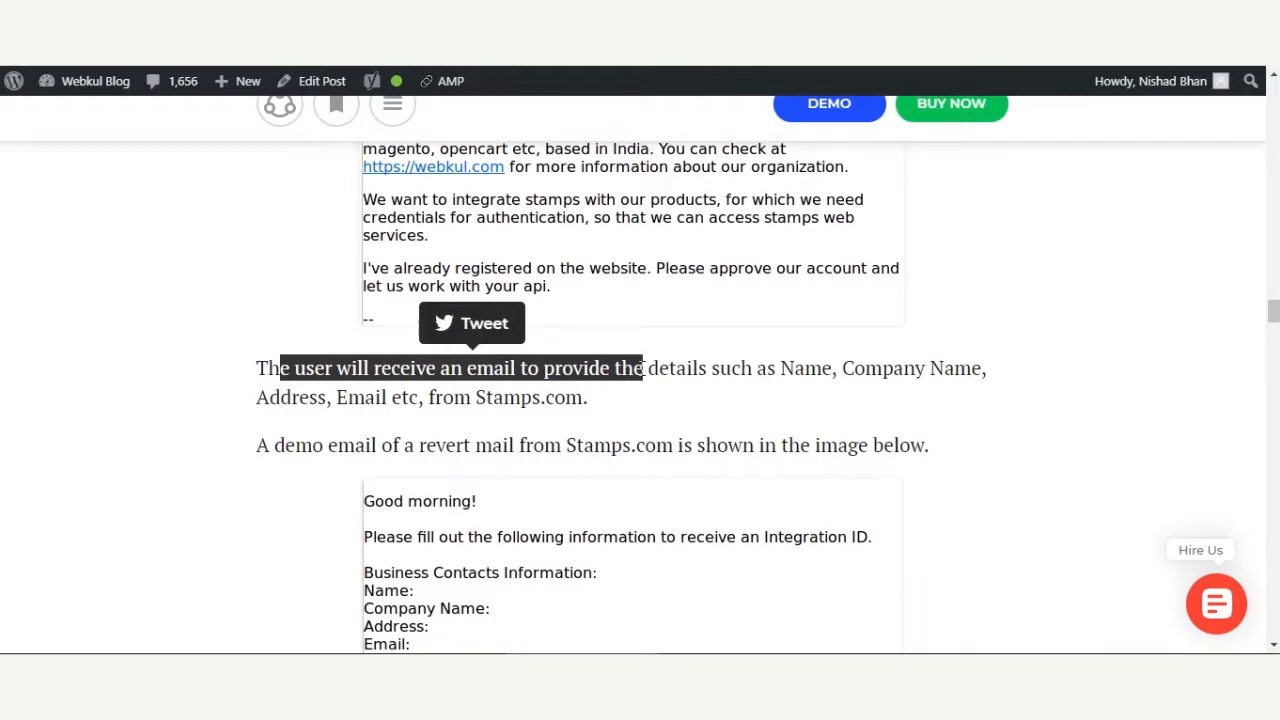
drag(430, 397, 623, 397)
click(630, 397)
scroll(631, 397, down, 2)
drag(262, 257, 561, 257)
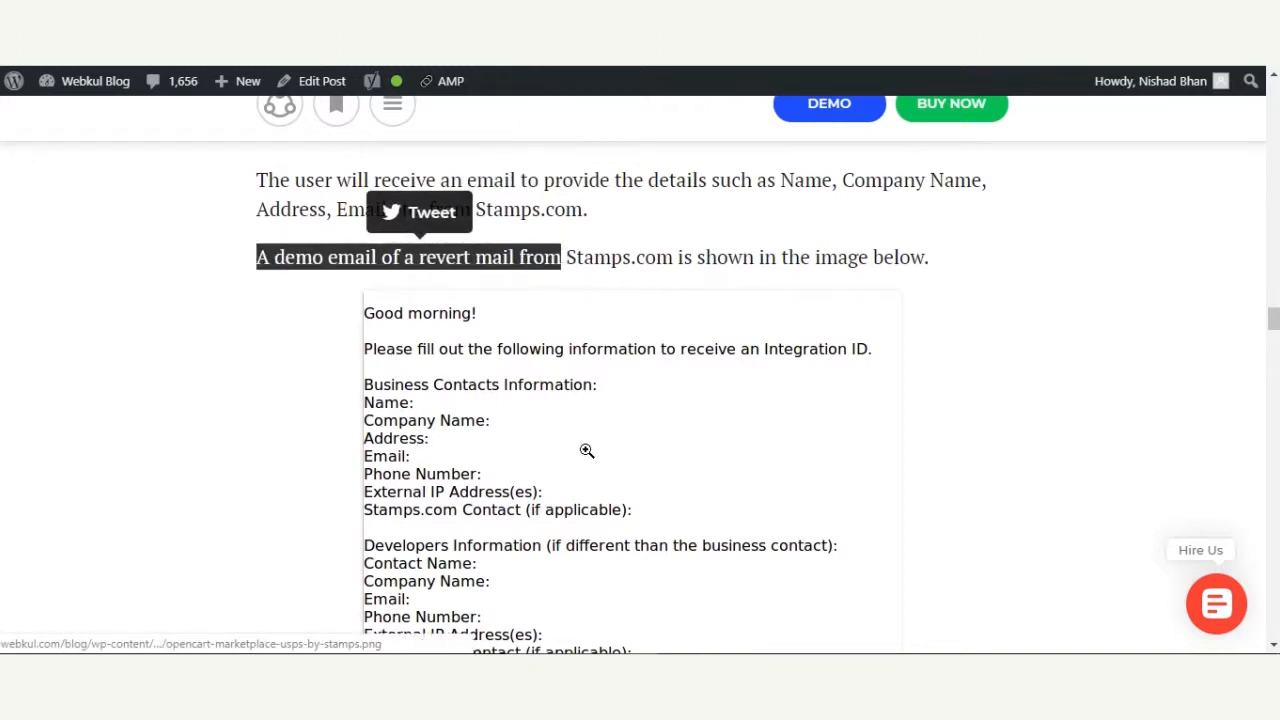
scroll(586, 450, down, 1)
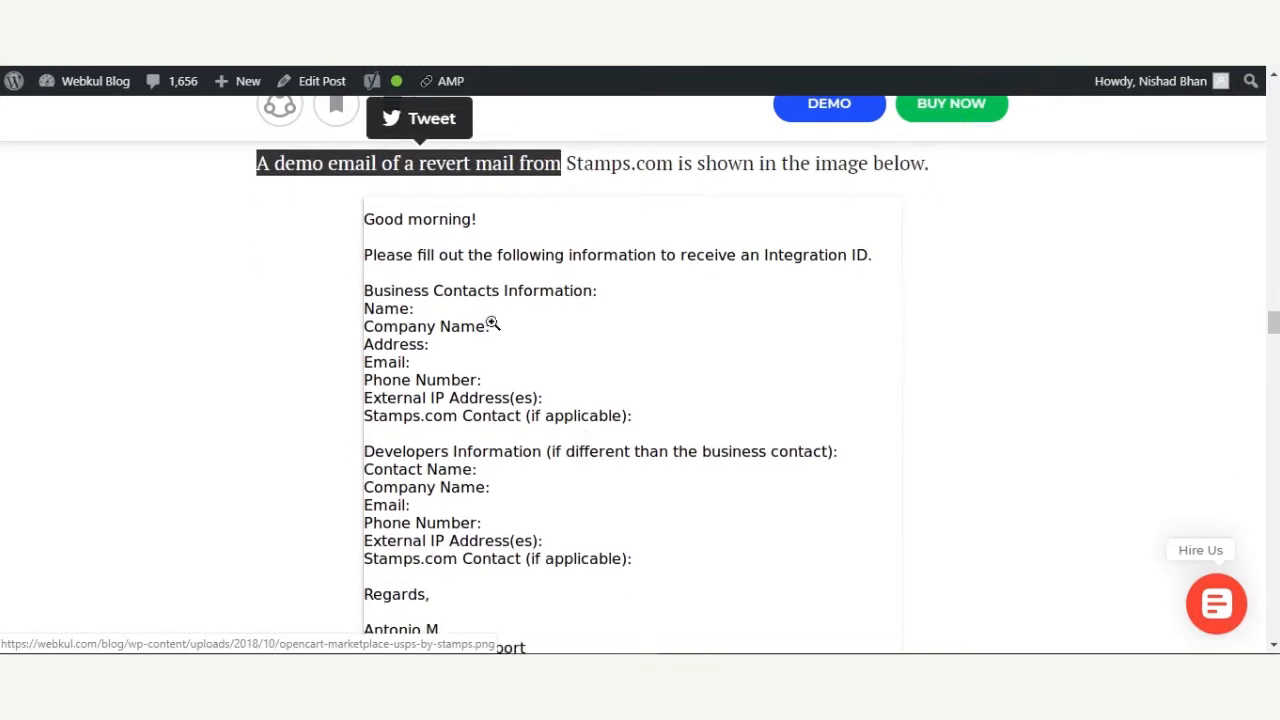
scroll(440, 515, down, 1)
Step: Read how Stamps.com sends the Integration ID, Username and Password, and examine the demo email for the test environment
scroll(471, 538, down, 3)
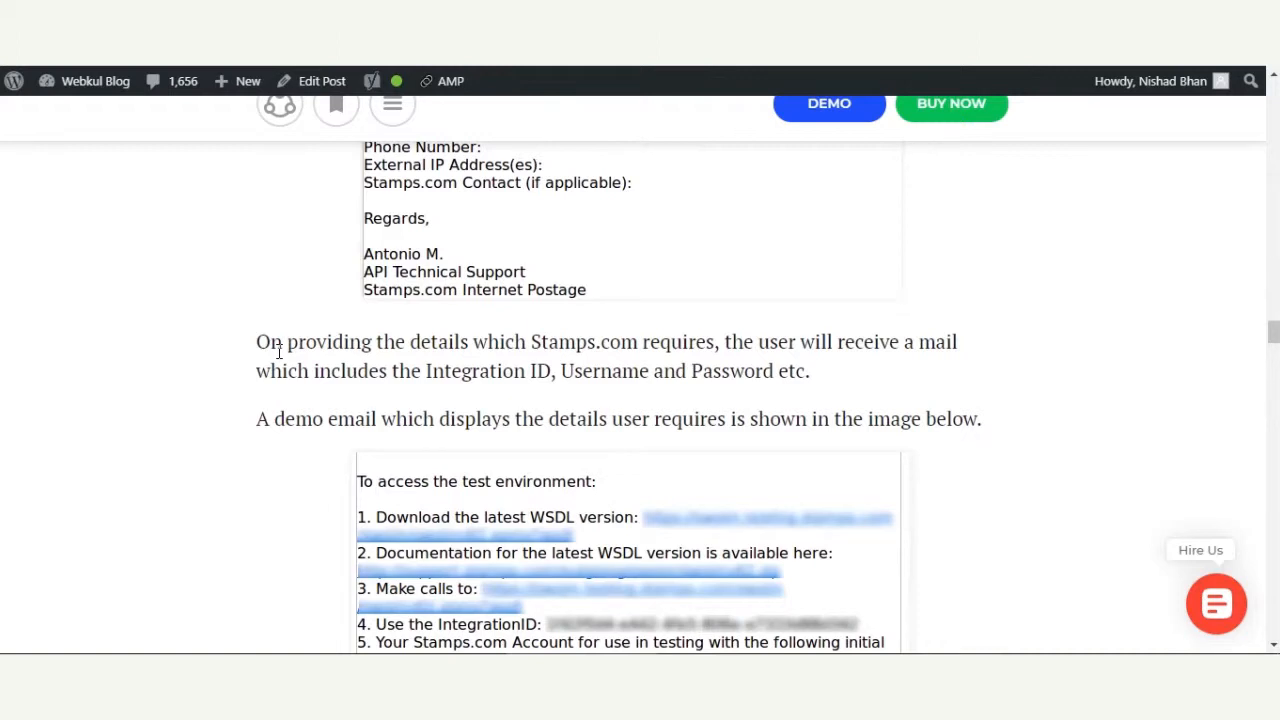
scroll(279, 352, down, 2)
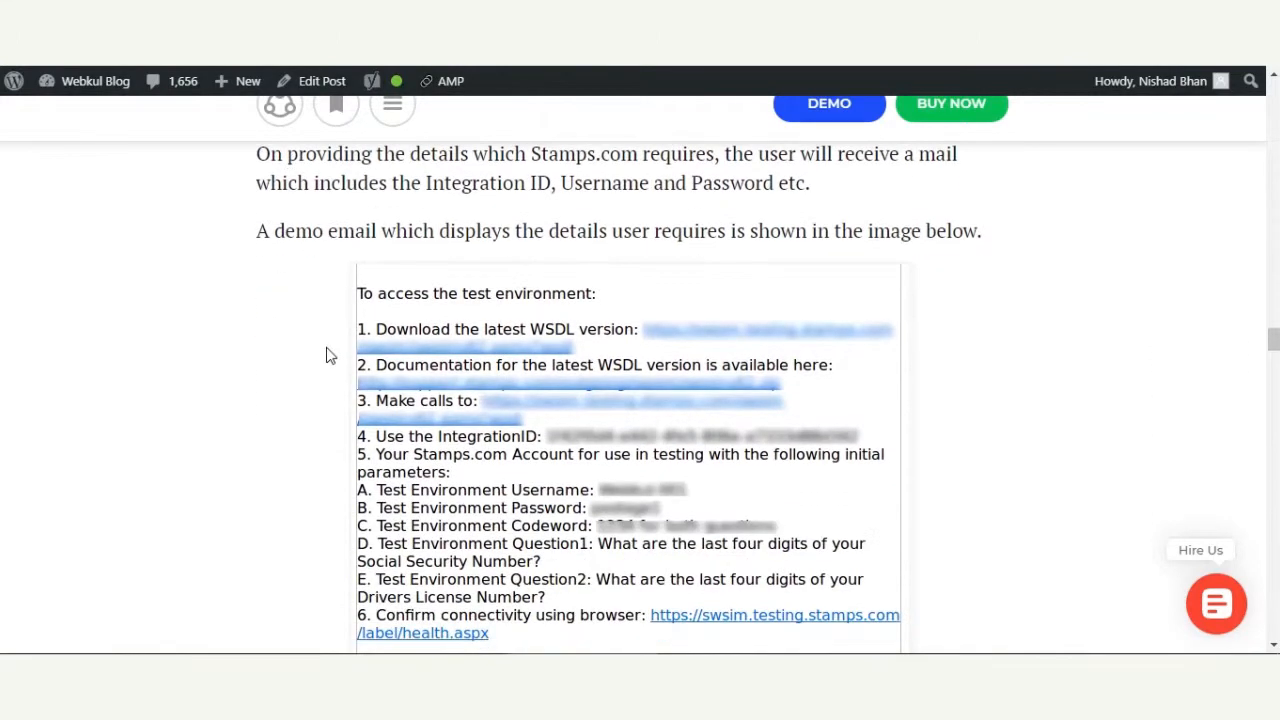
drag(314, 230, 692, 232)
drag(546, 231, 817, 232)
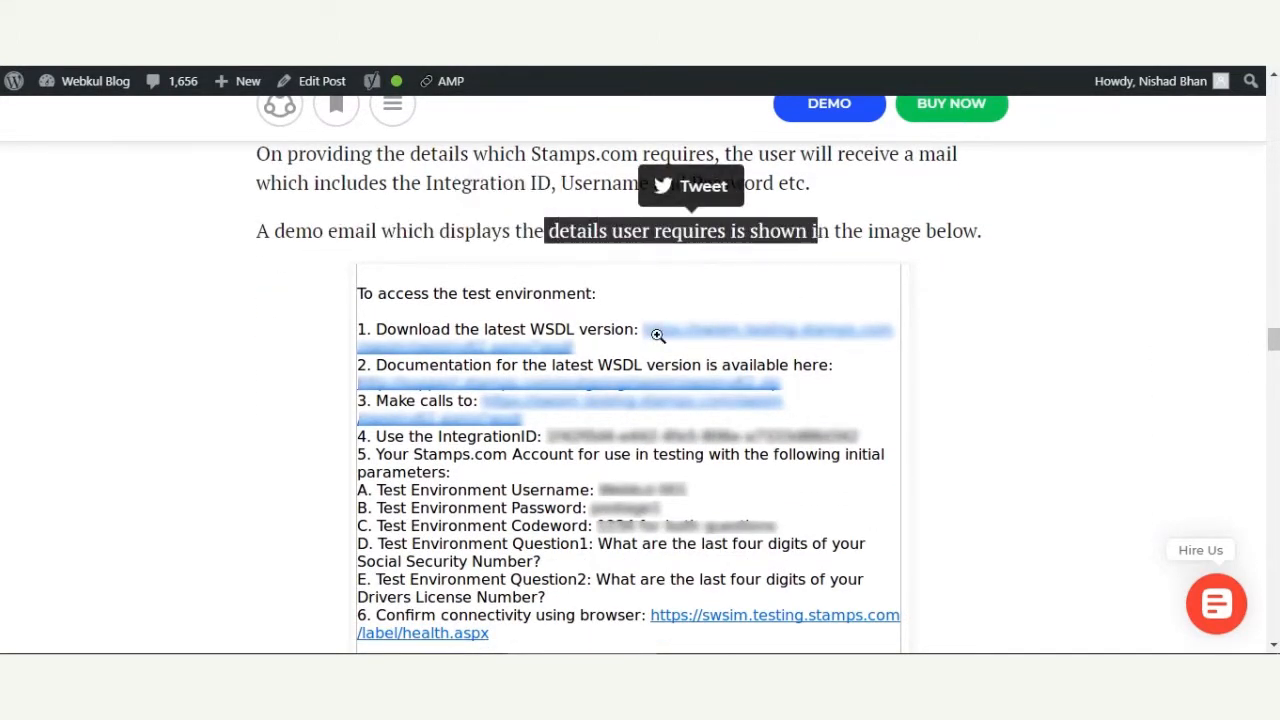
scroll(657, 335, down, 1)
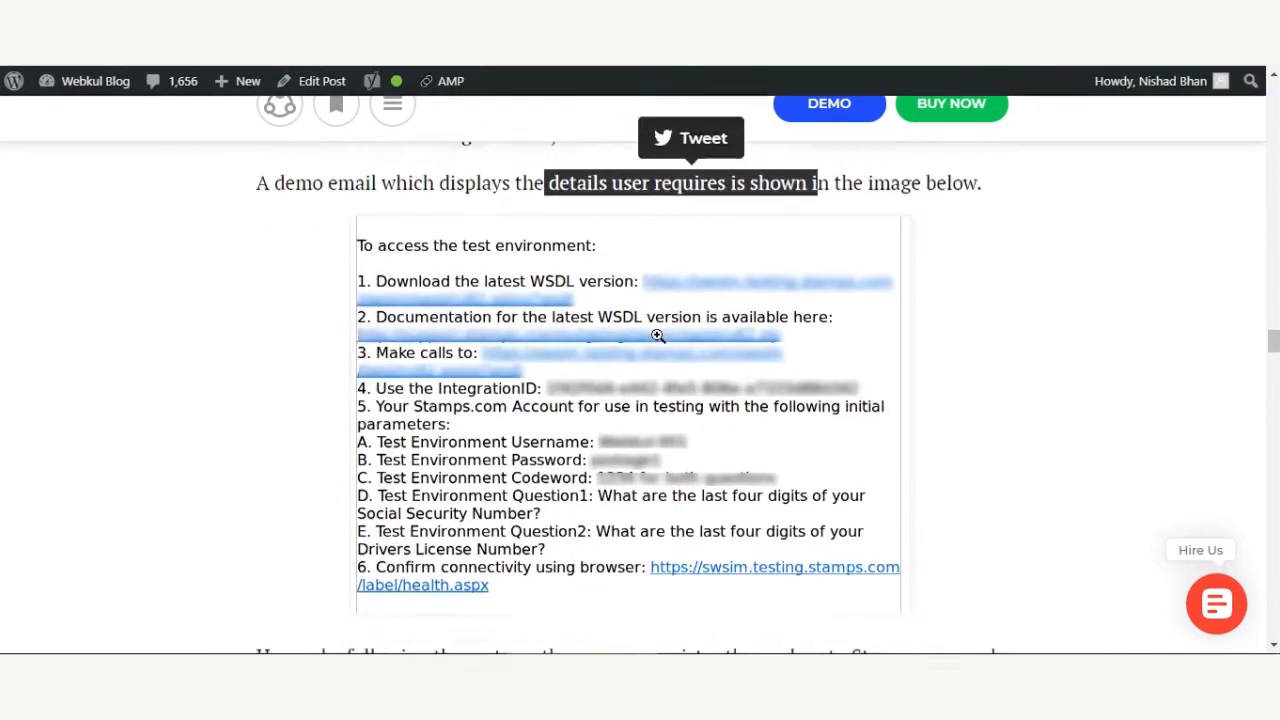
scroll(450, 556, down, 1)
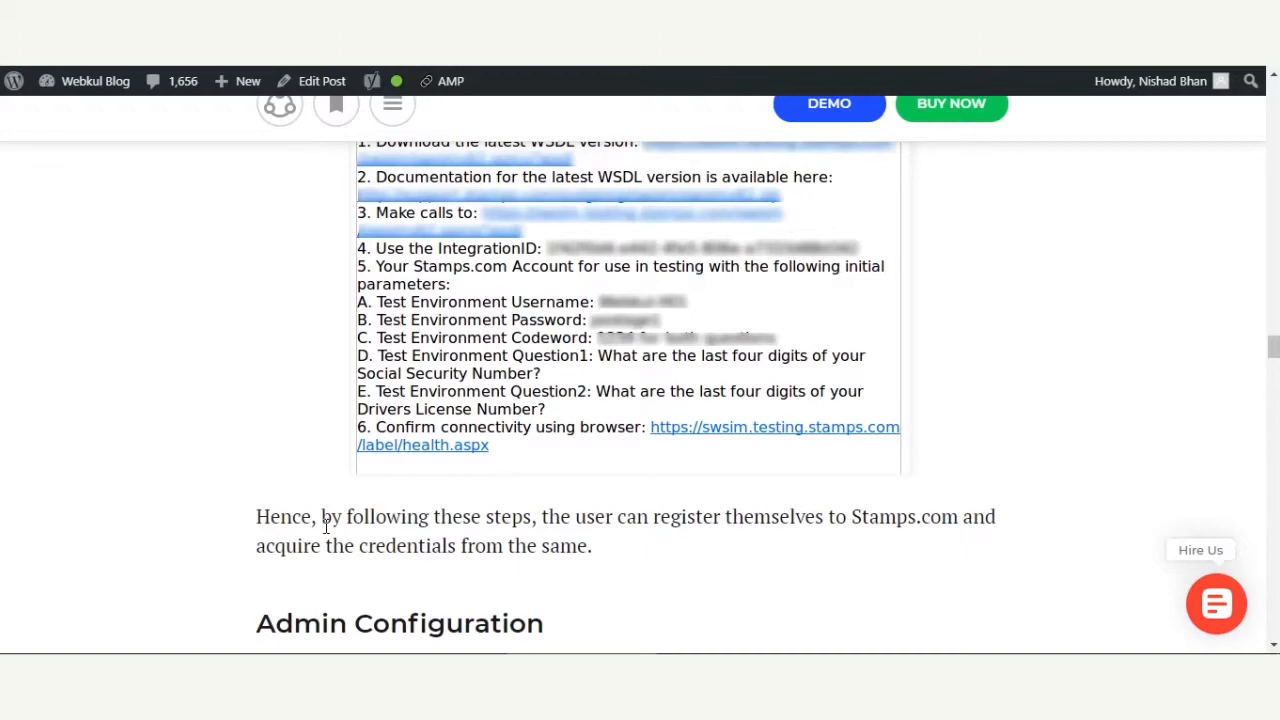
scroll(680, 545, up, 2)
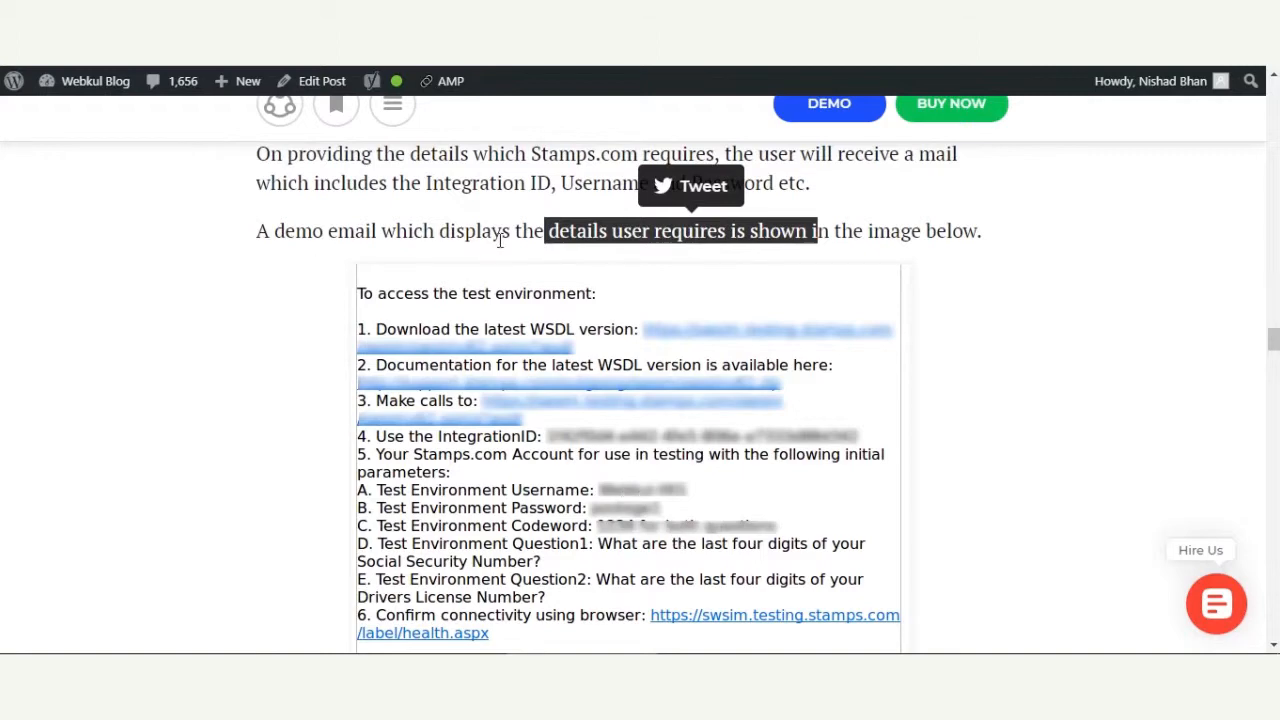
click(541, 240)
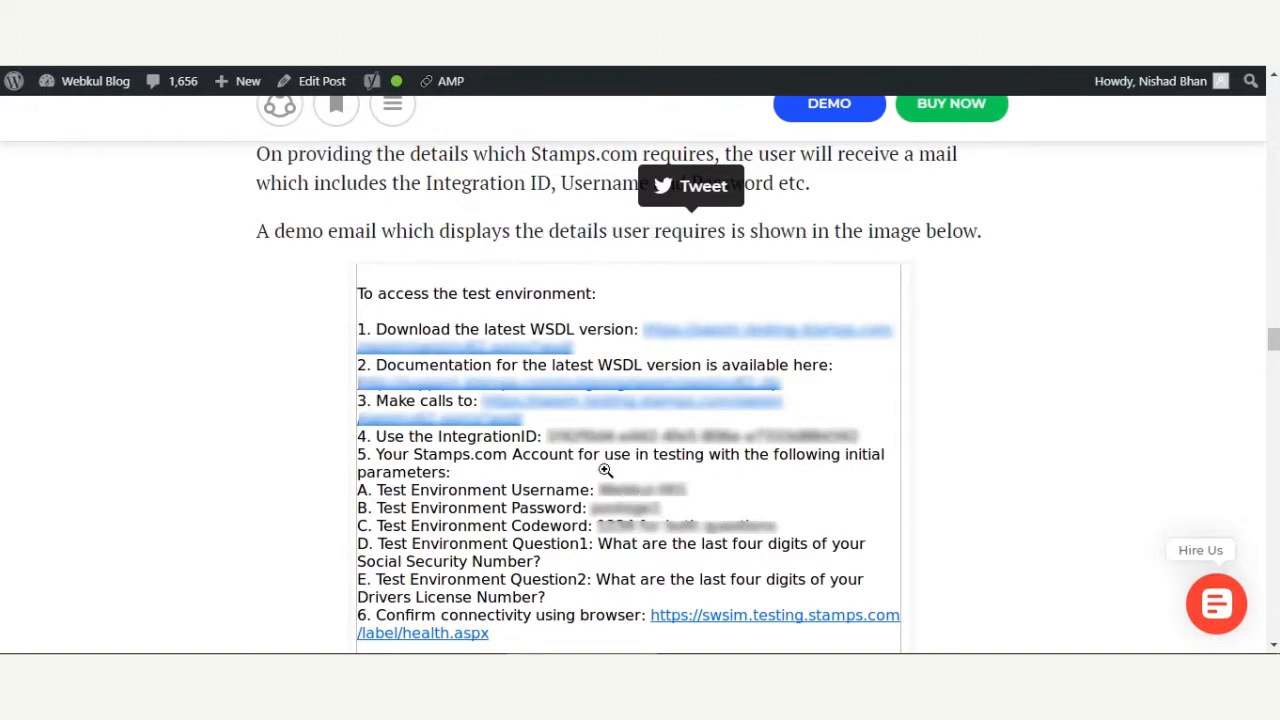
scroll(596, 458, down, 4)
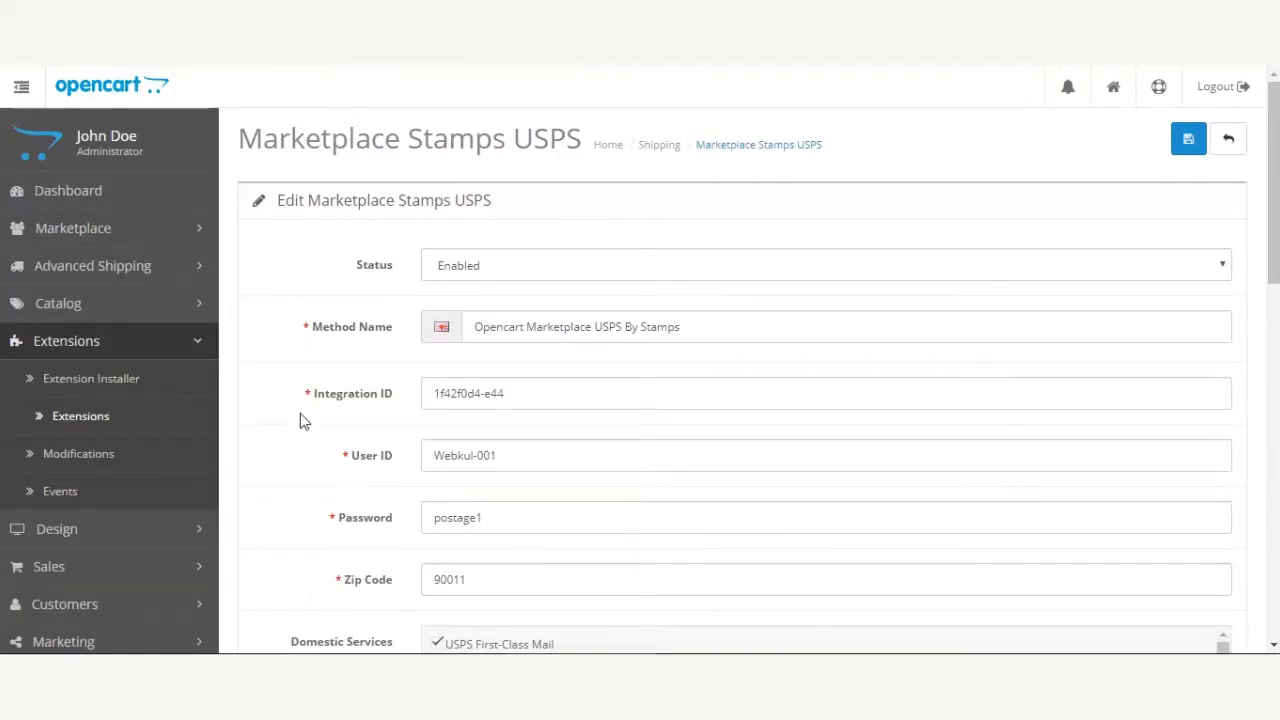
Step: Switch to the OpenCart Marketplace Stamps USPS settings and review the Integration ID, User ID, Password and Zip Code fields
scroll(300, 420, down, 1)
drag(348, 426, 394, 434)
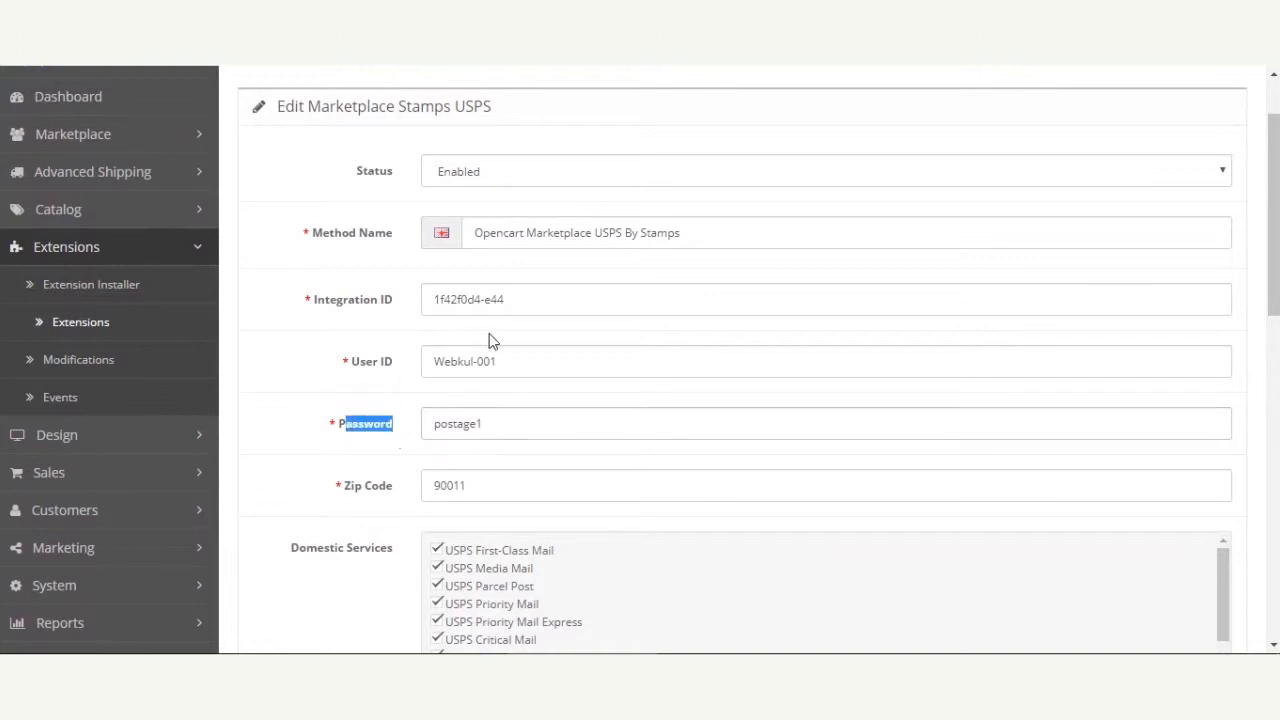
click(528, 298)
click(554, 368)
click(546, 423)
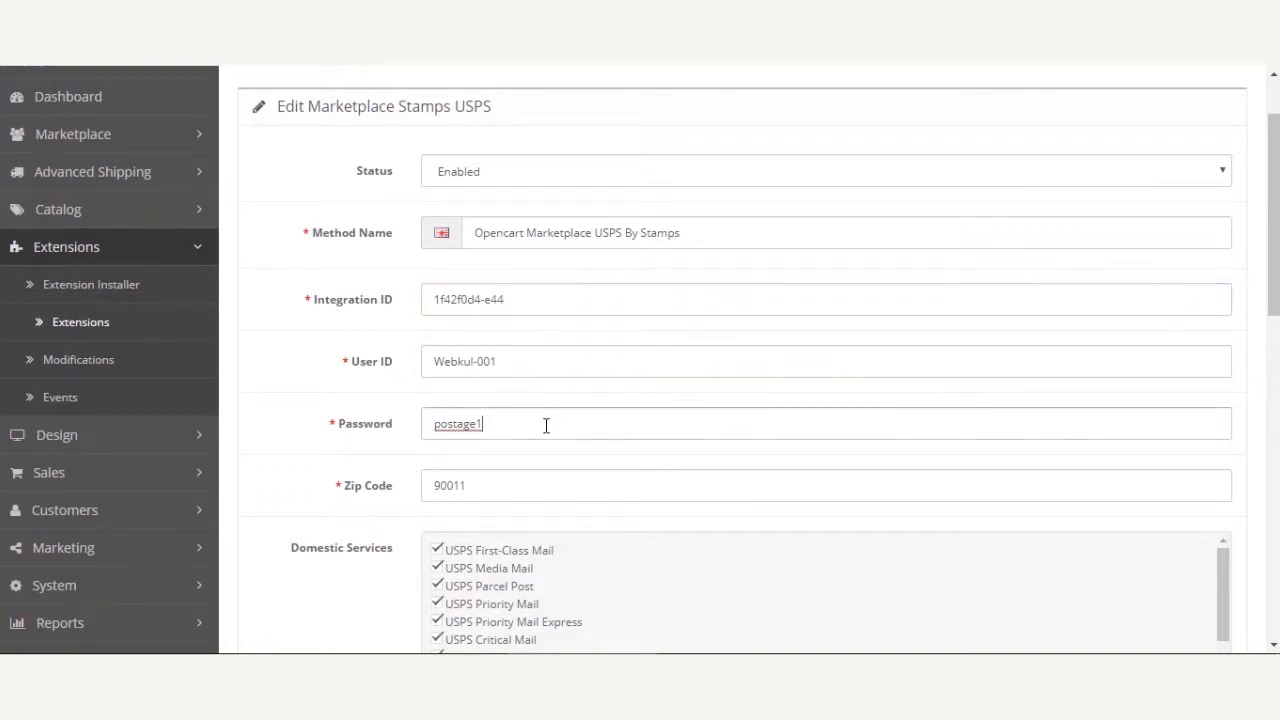
scroll(314, 466, down, 1)
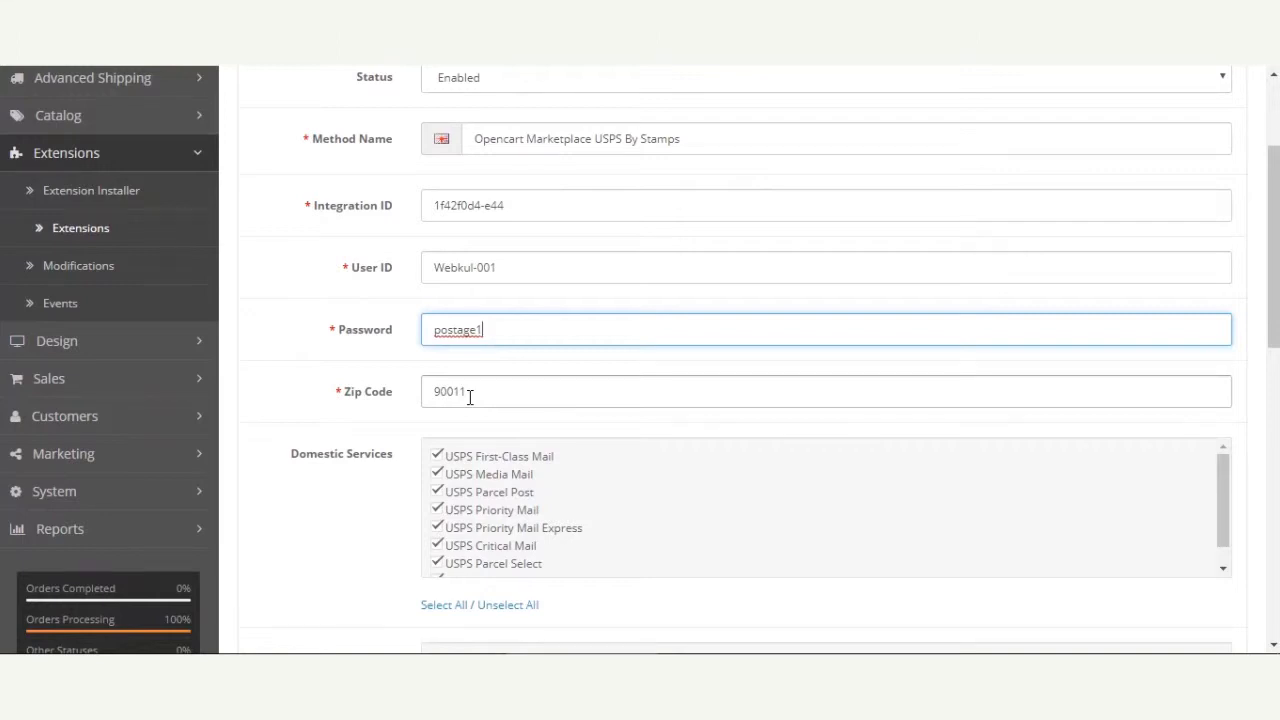
key(Tab)
Step: Examine the Domestic Services and International Services lists of USPS mail options in the shipping method settings
scroll(380, 406, down, 1)
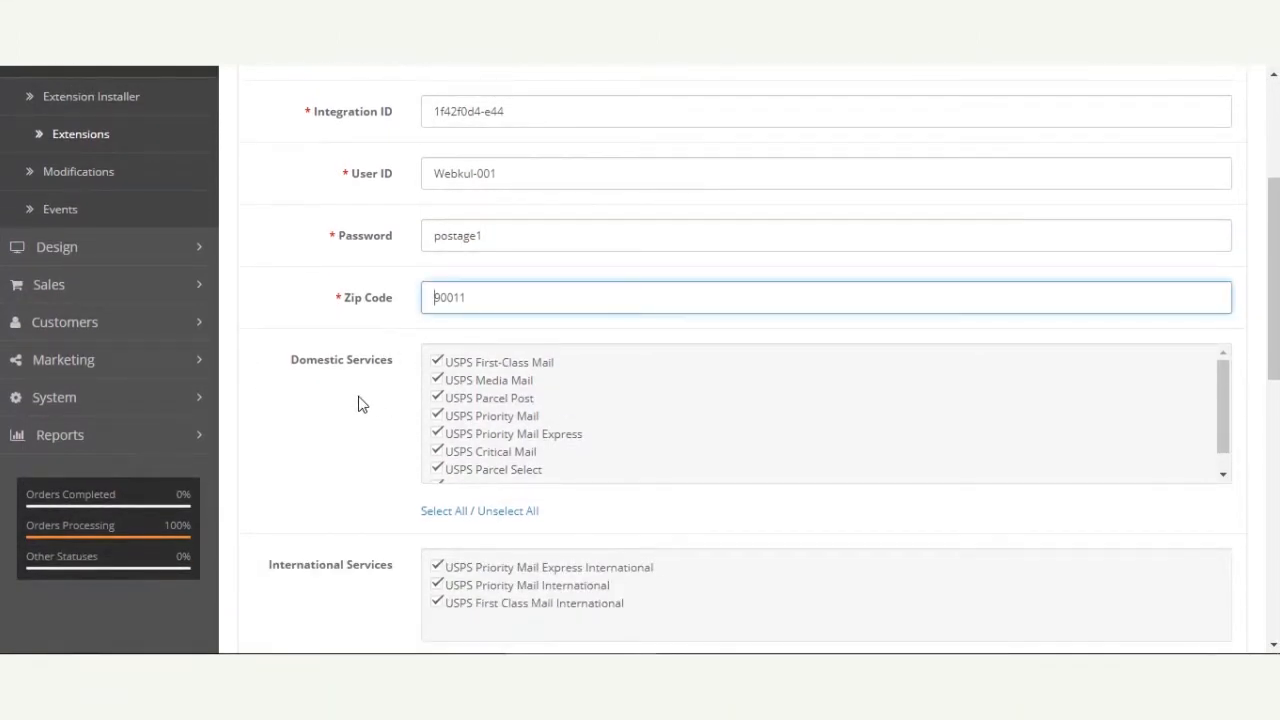
drag(306, 366, 383, 383)
scroll(357, 434, down, 2)
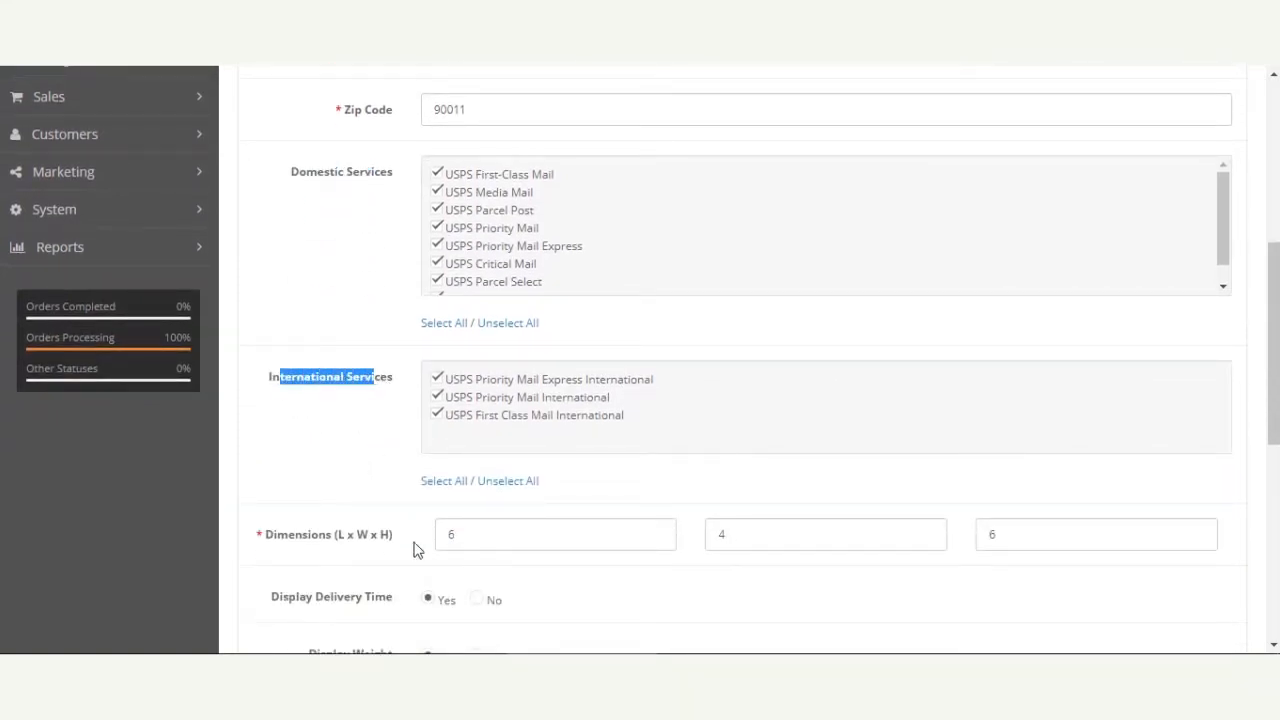
scroll(314, 477, up, 1)
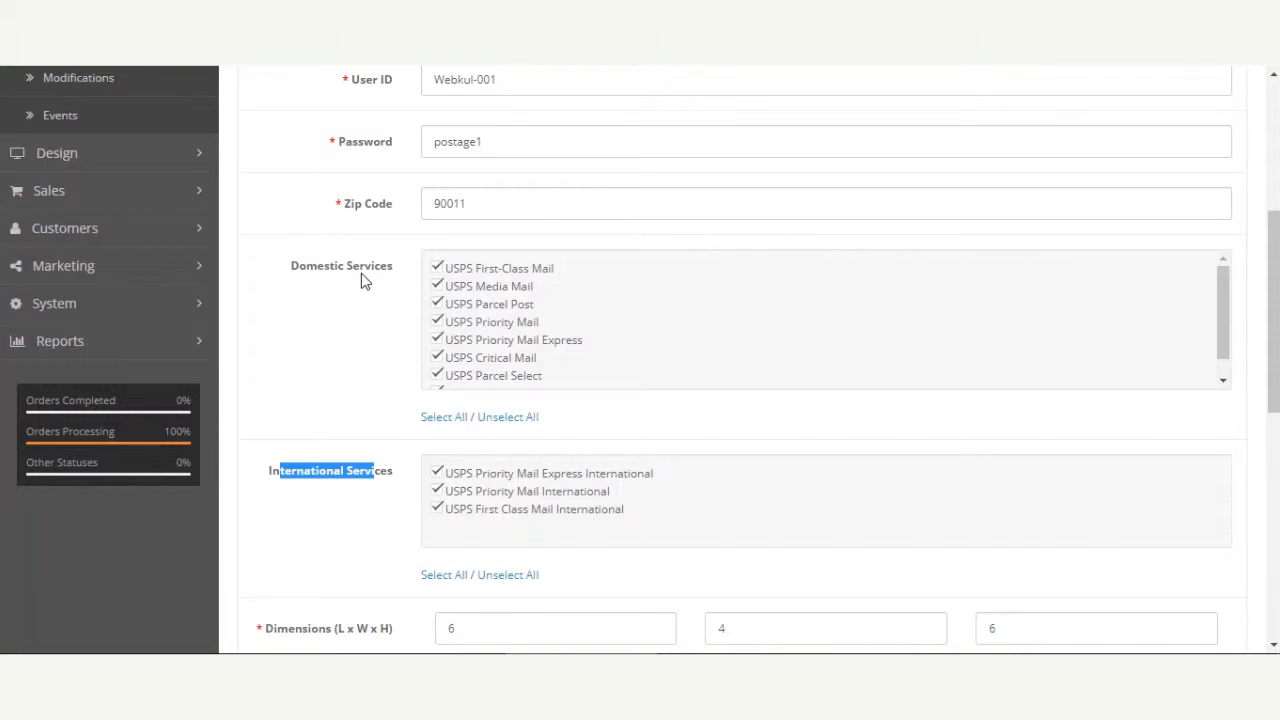
mouse_move(1223, 286)
mouse_down()
mouse_move(1223, 354)
mouse_move(1222, 270)
mouse_up()
scroll(455, 337, down, 1)
scroll(440, 370, up, 1)
click(329, 354)
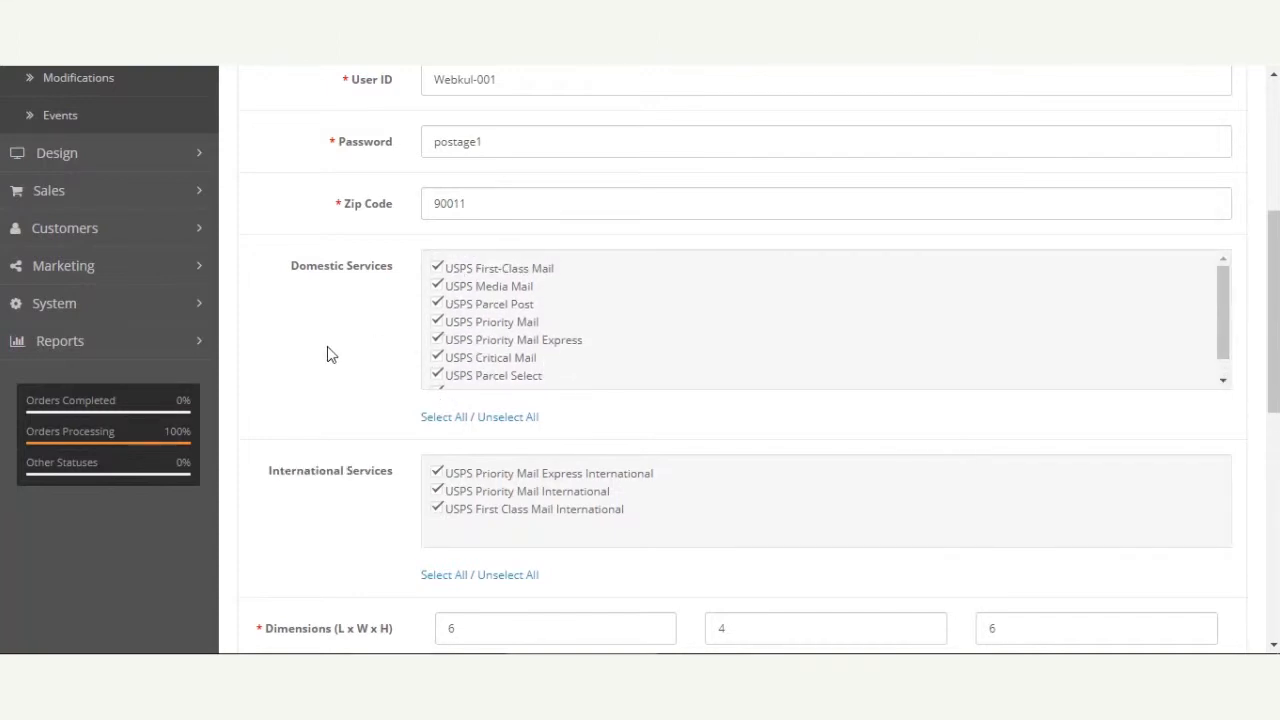
scroll(1220, 292, down, 1)
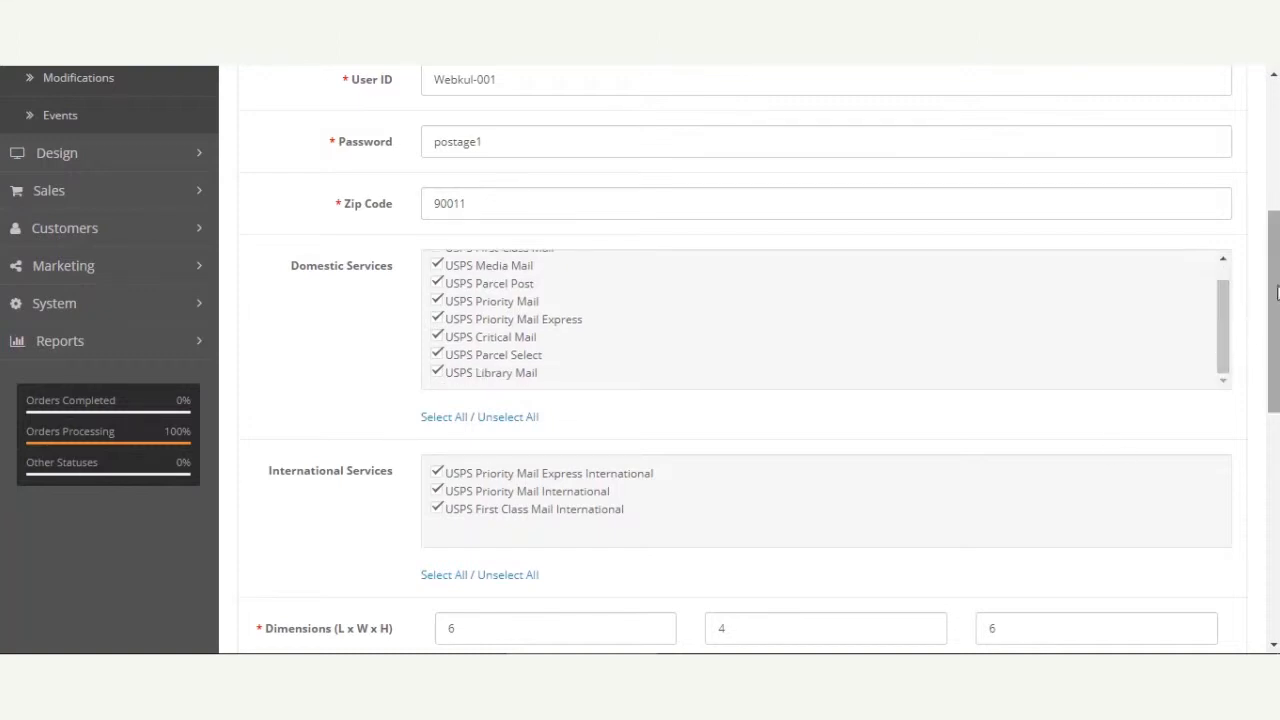
scroll(1276, 318, down, 1)
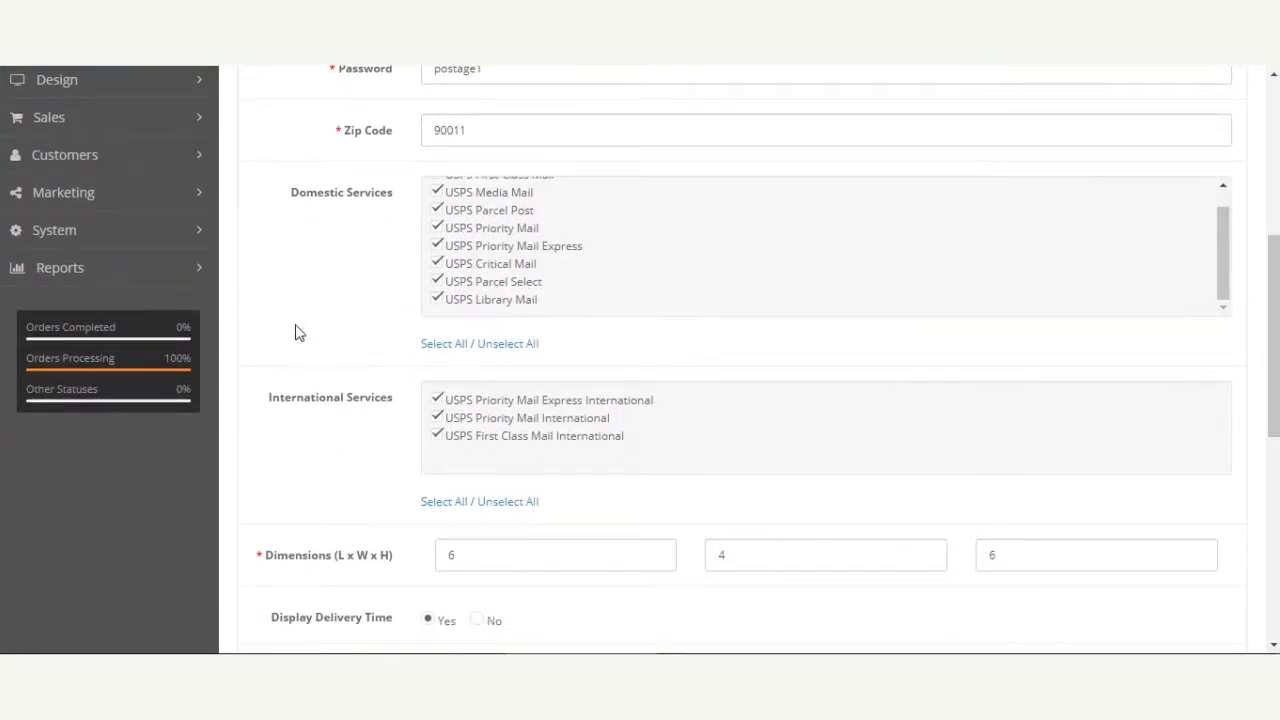
drag(271, 411, 390, 407)
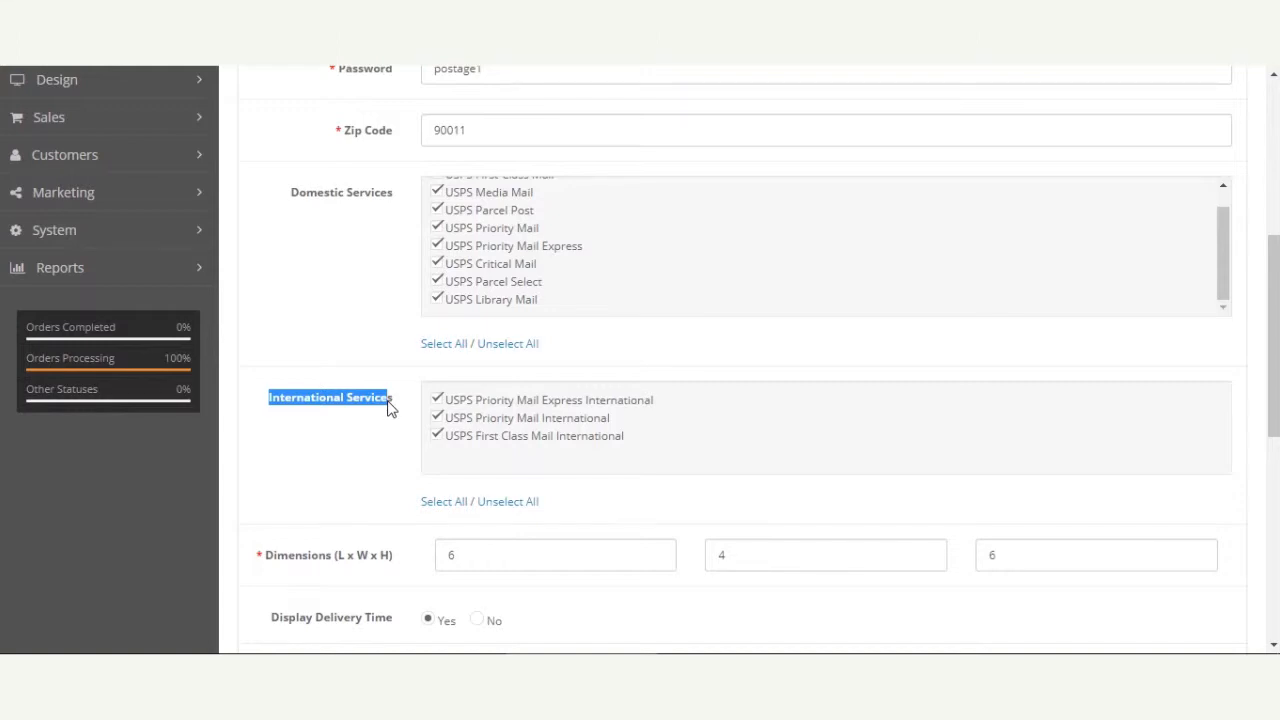
drag(397, 403, 266, 398)
Step: Review the Dimensions (L x W x H) fields of the shipping method
scroll(274, 400, down, 2)
drag(270, 378, 365, 377)
click(376, 377)
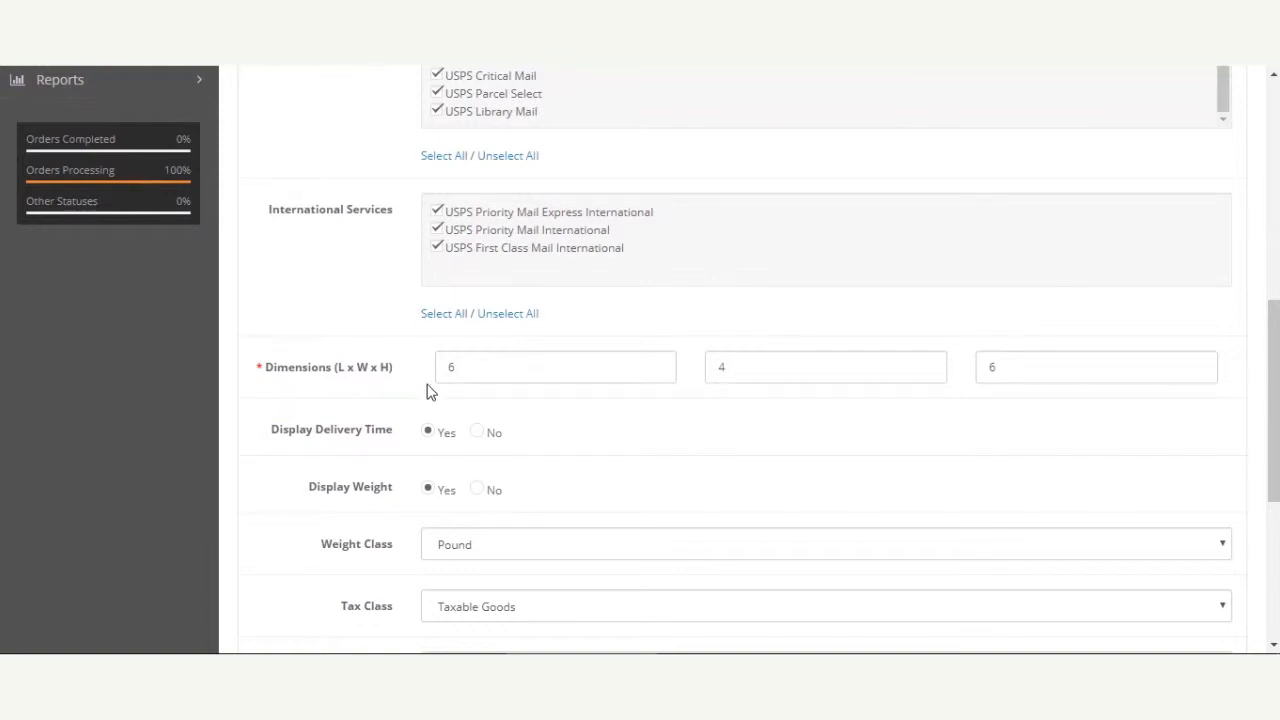
drag(396, 372, 268, 381)
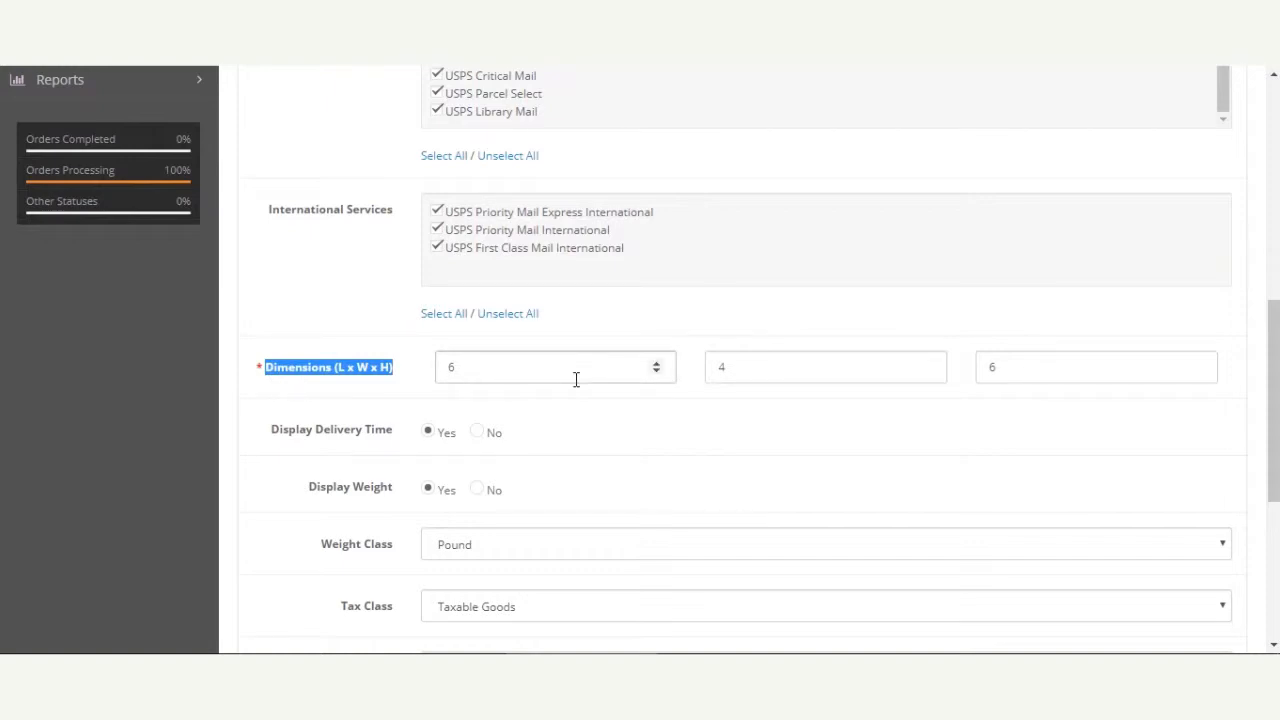
click(722, 418)
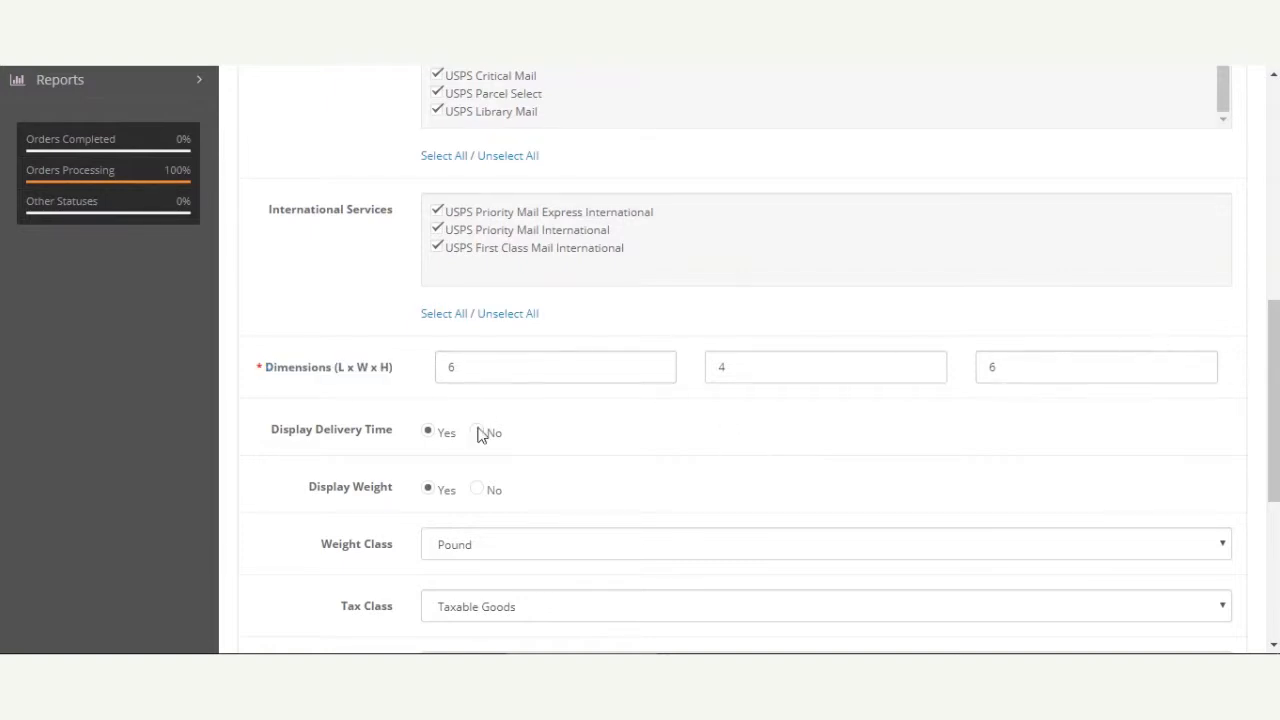
Step: Examine the Yes and No options for Display Delivery Time and Display Weight
drag(272, 429, 386, 432)
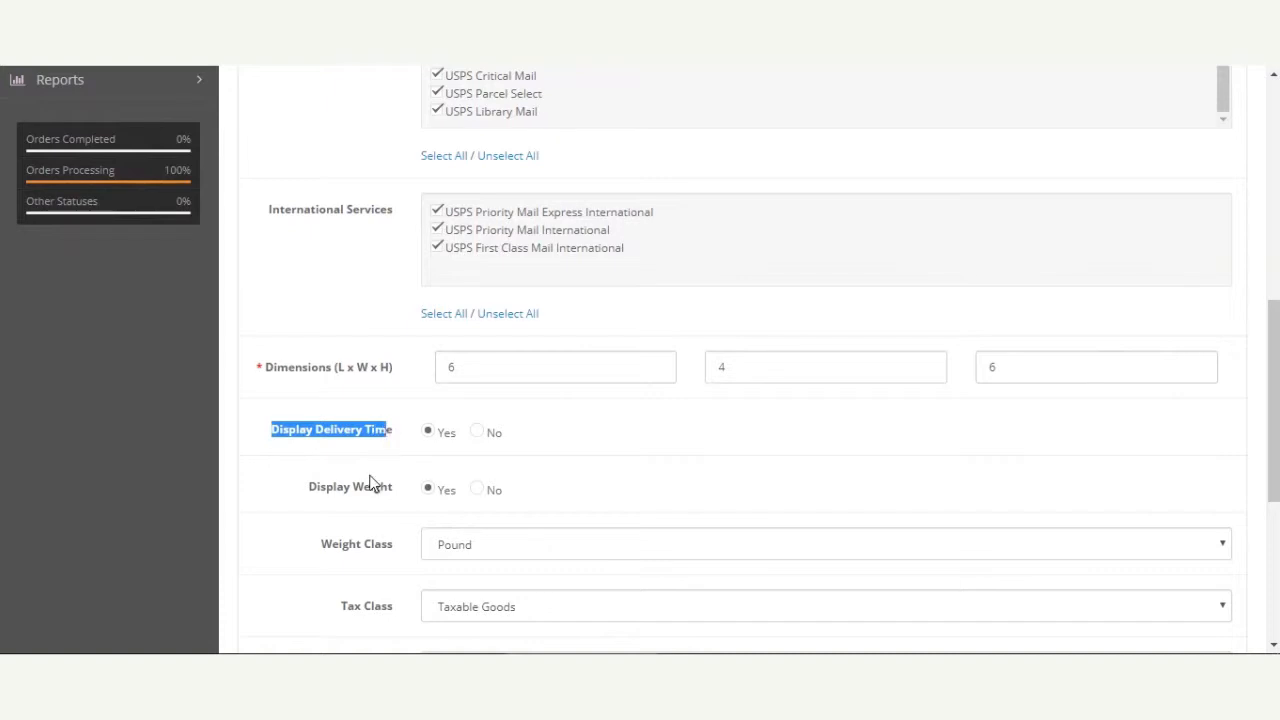
click(300, 472)
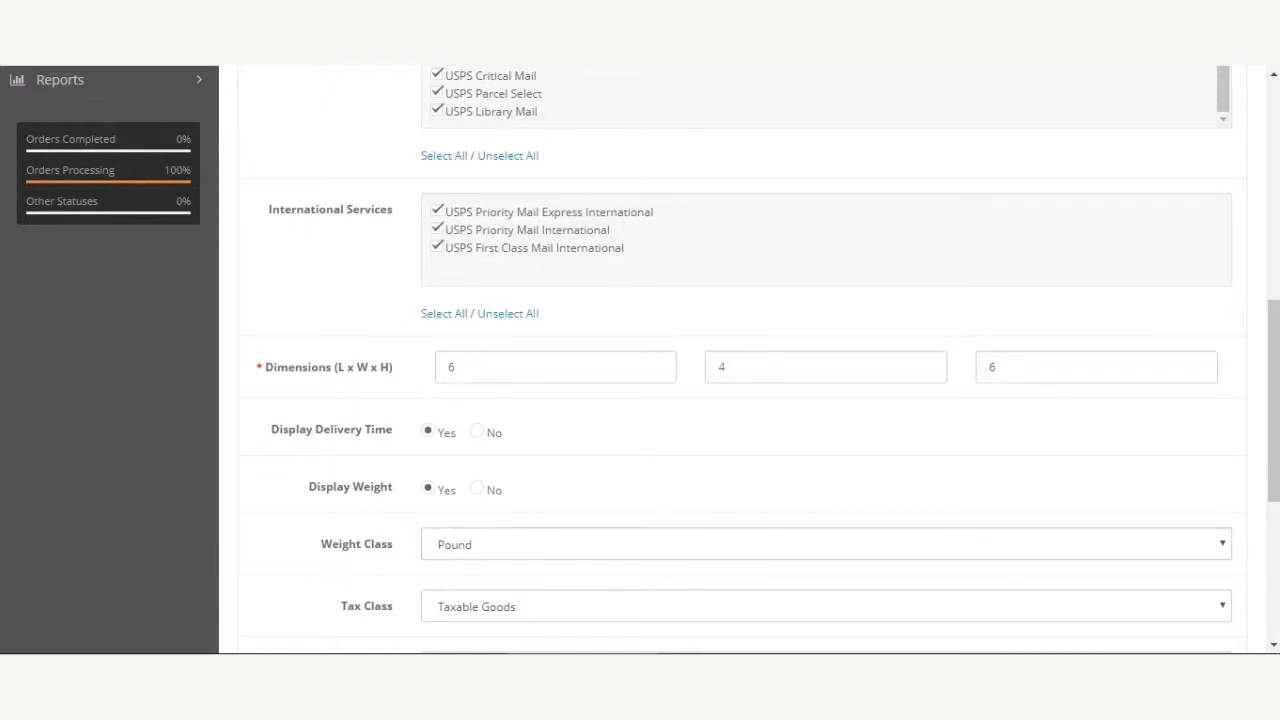
drag(290, 443, 390, 445)
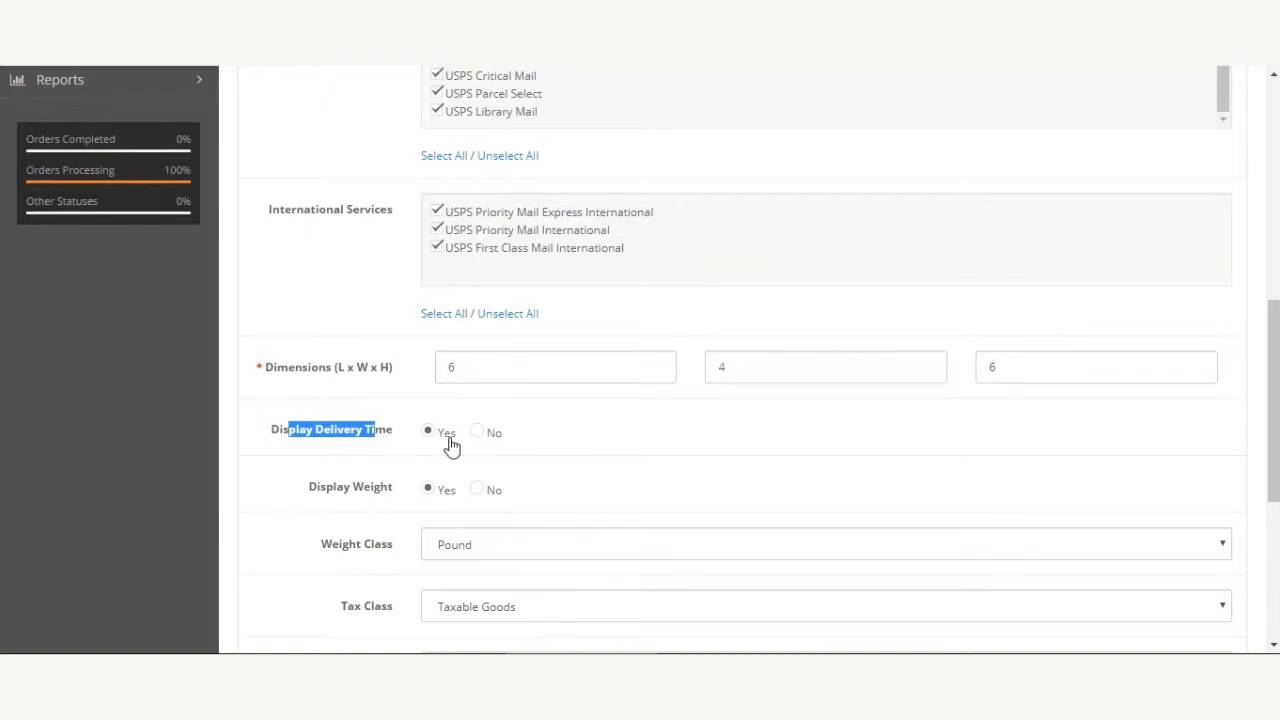
click(290, 442)
drag(279, 440, 357, 437)
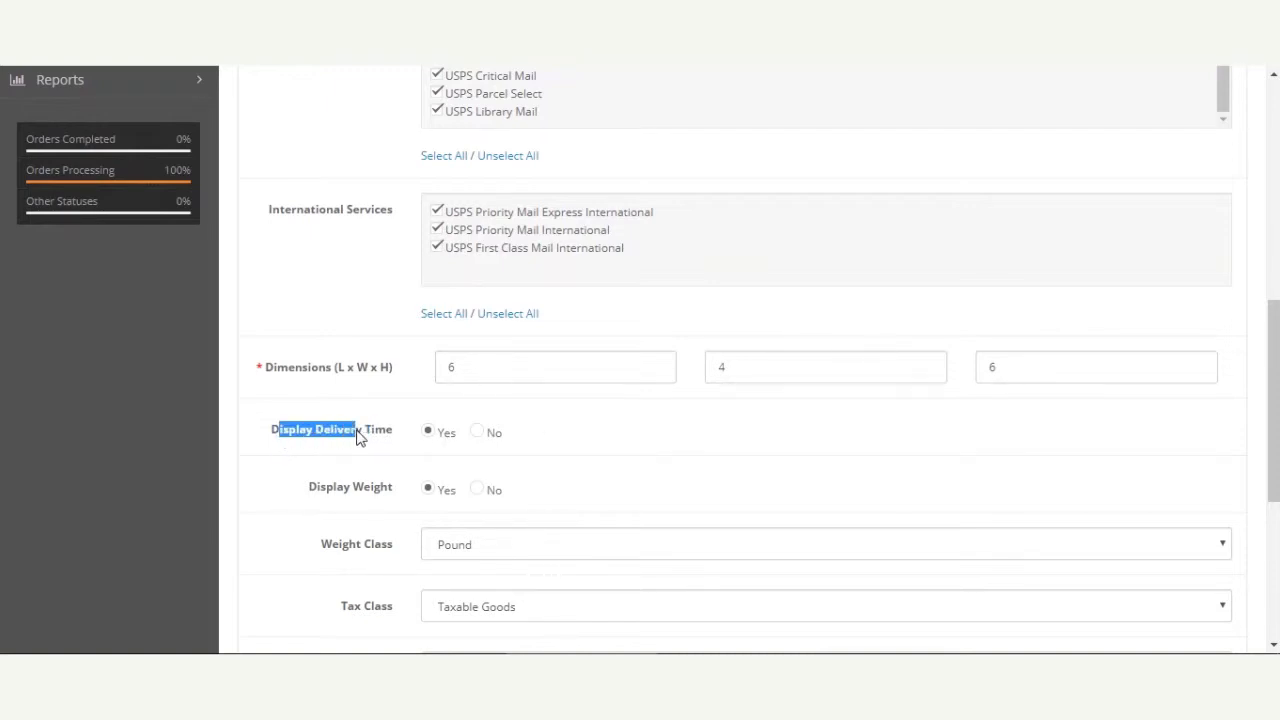
click(322, 508)
drag(300, 489, 366, 528)
click(375, 518)
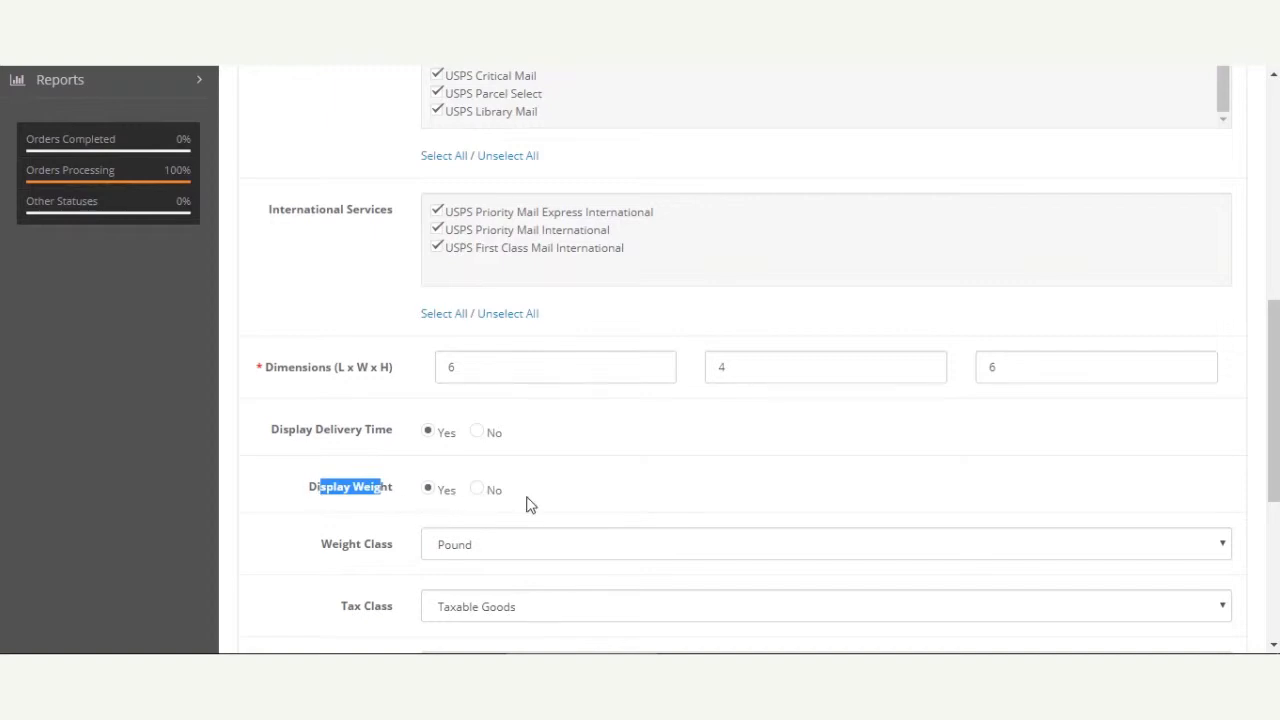
Step: Check the available Weight Class units and review the Tax Class setting
drag(1273, 405, 1273, 448)
click(613, 347)
drag(313, 415, 394, 420)
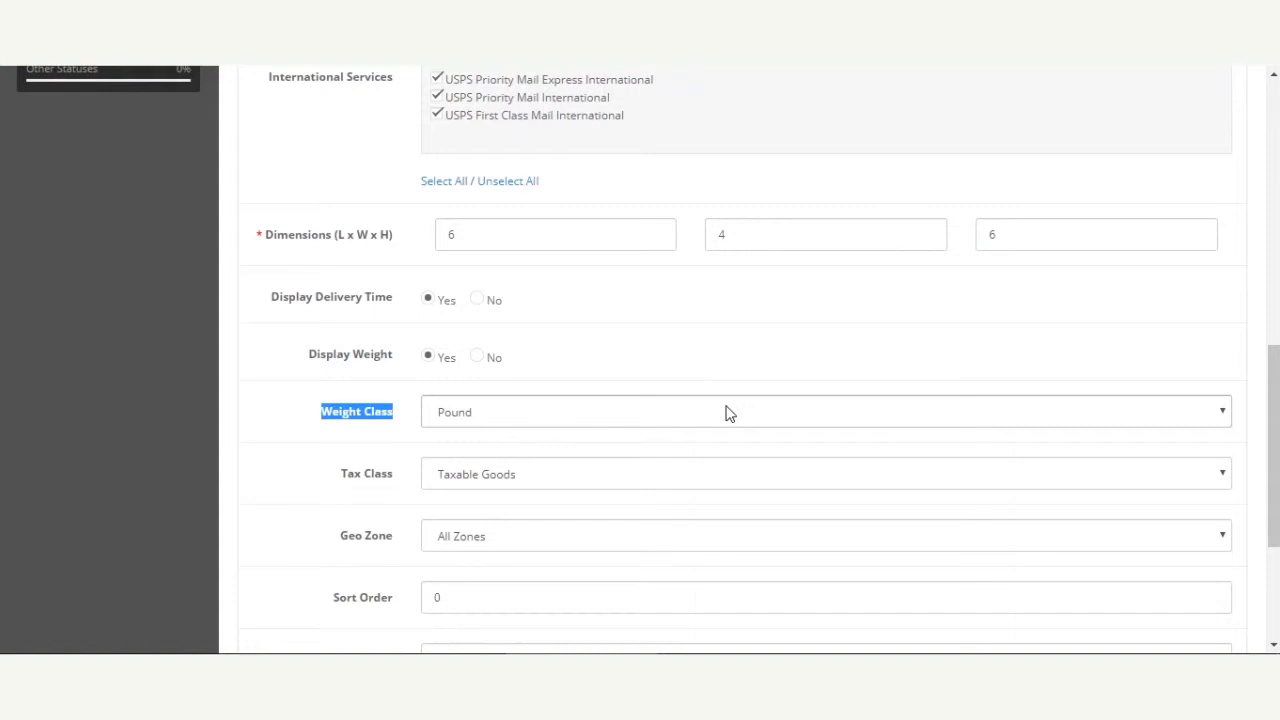
click(468, 420)
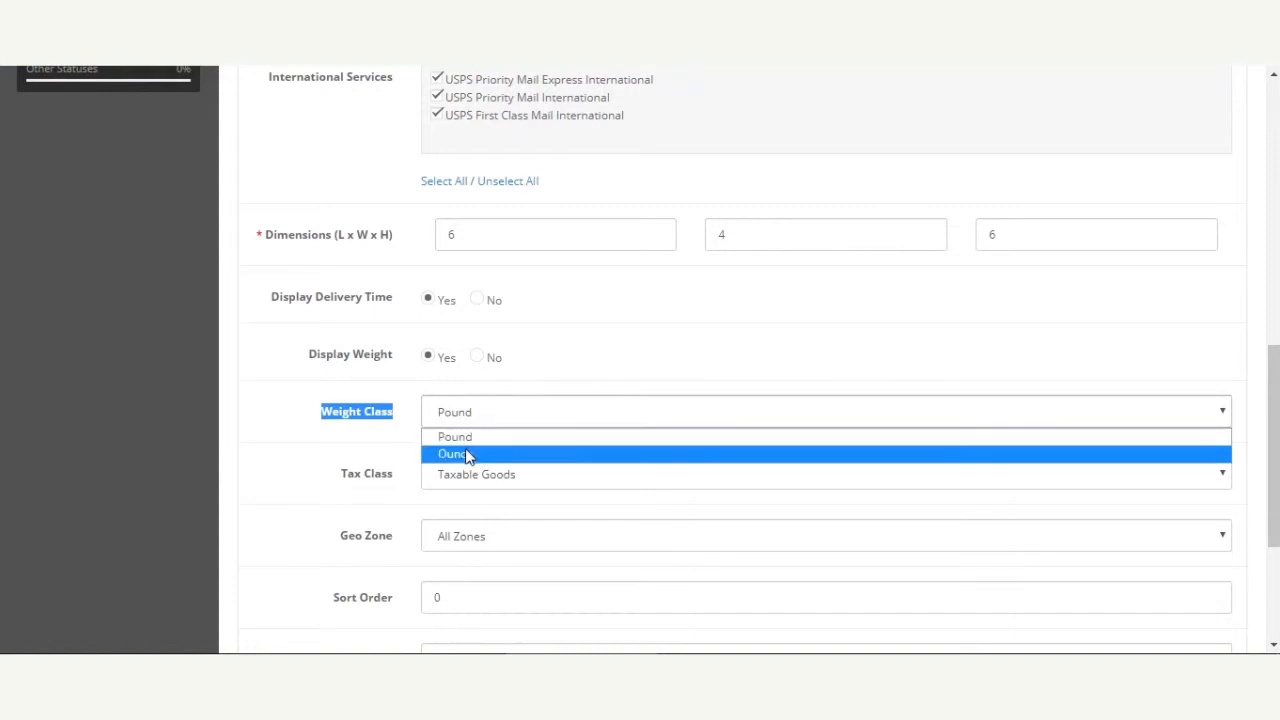
click(543, 386)
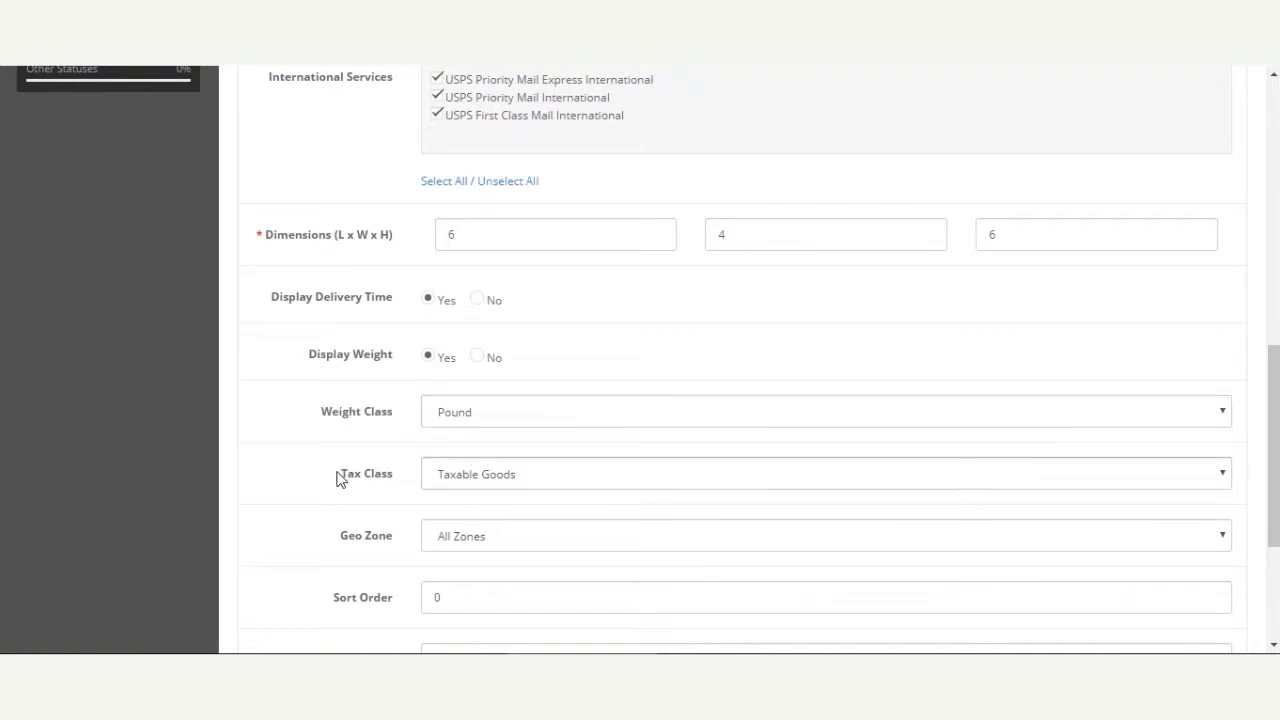
drag(348, 473, 410, 492)
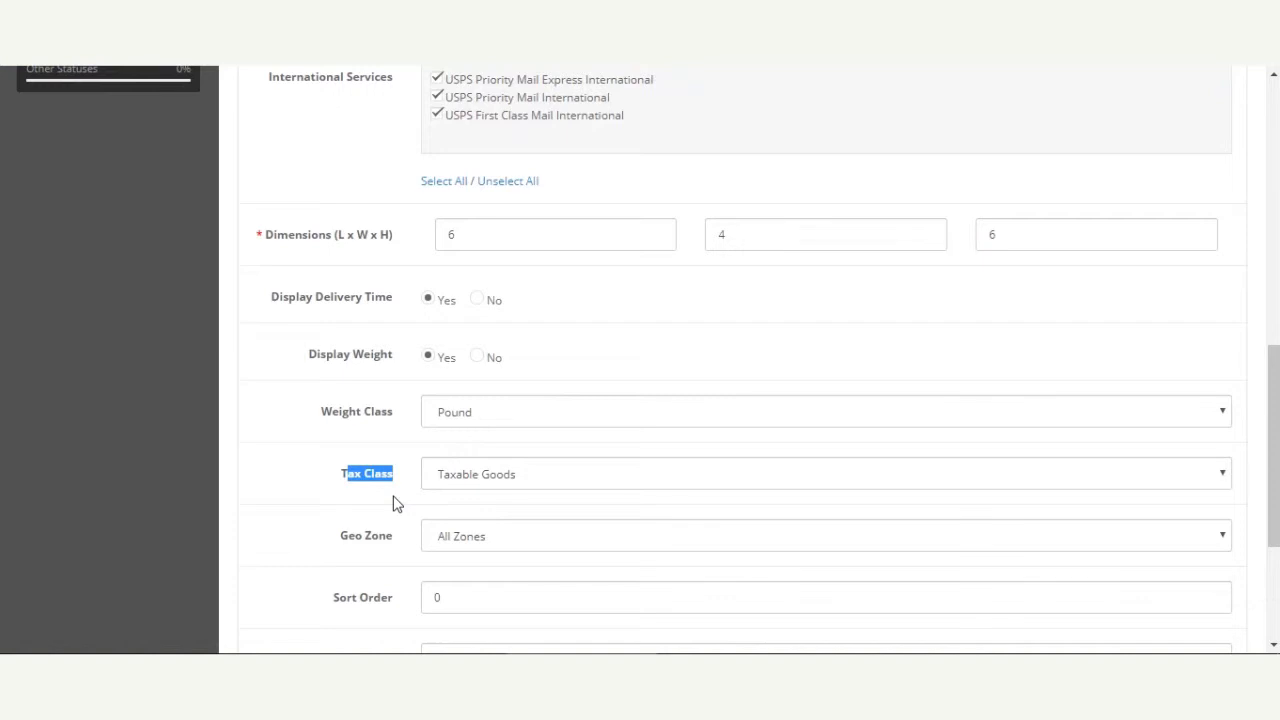
Step: Examine the Tax Class options None, Taxable Goods and Downloadable Products for the shipping method
click(498, 478)
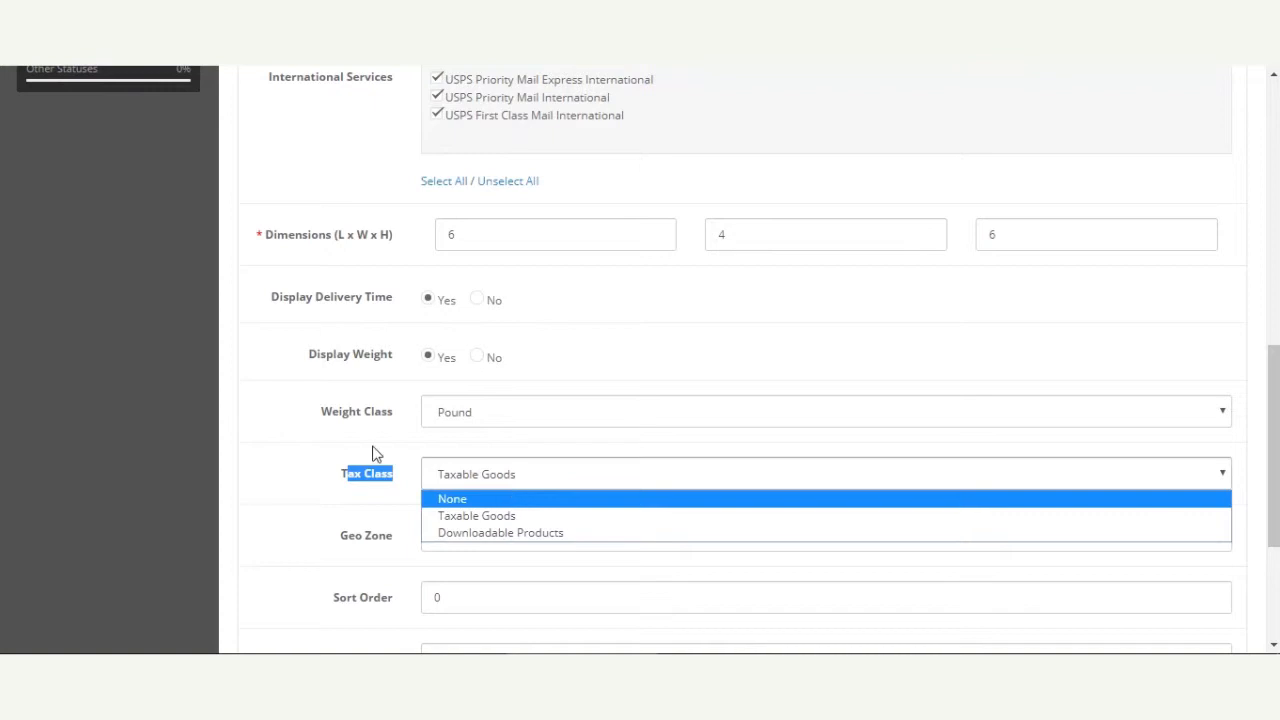
click(285, 456)
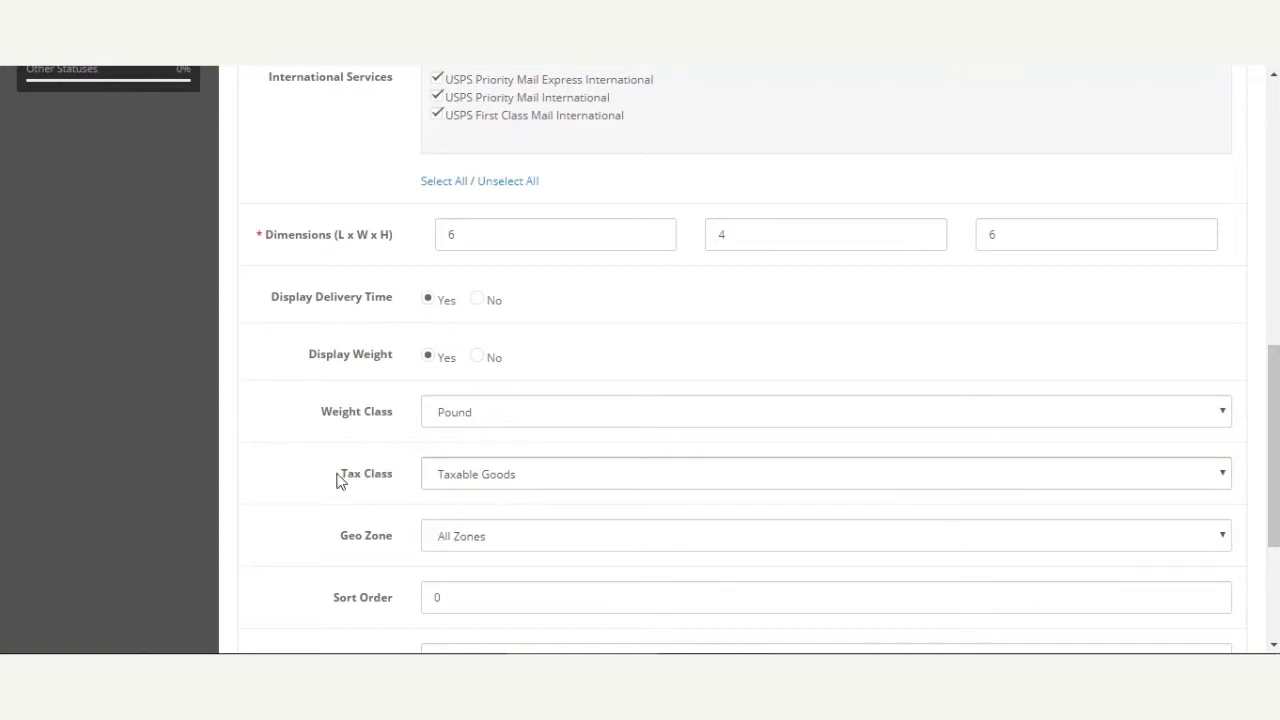
drag(350, 479, 437, 494)
click(503, 480)
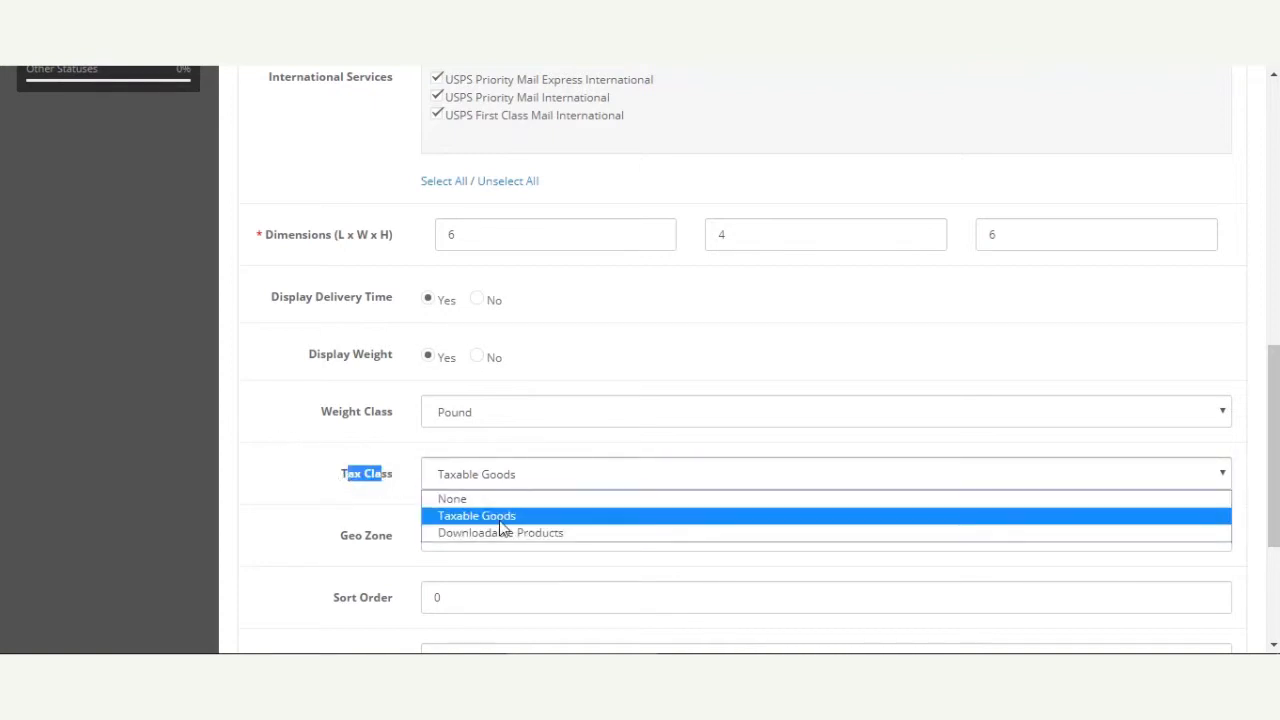
click(388, 465)
Step: Examine the Geo Zone options All Zones, UK Shipping and UK VAT Zone for the shipping method
scroll(388, 465, down, 2)
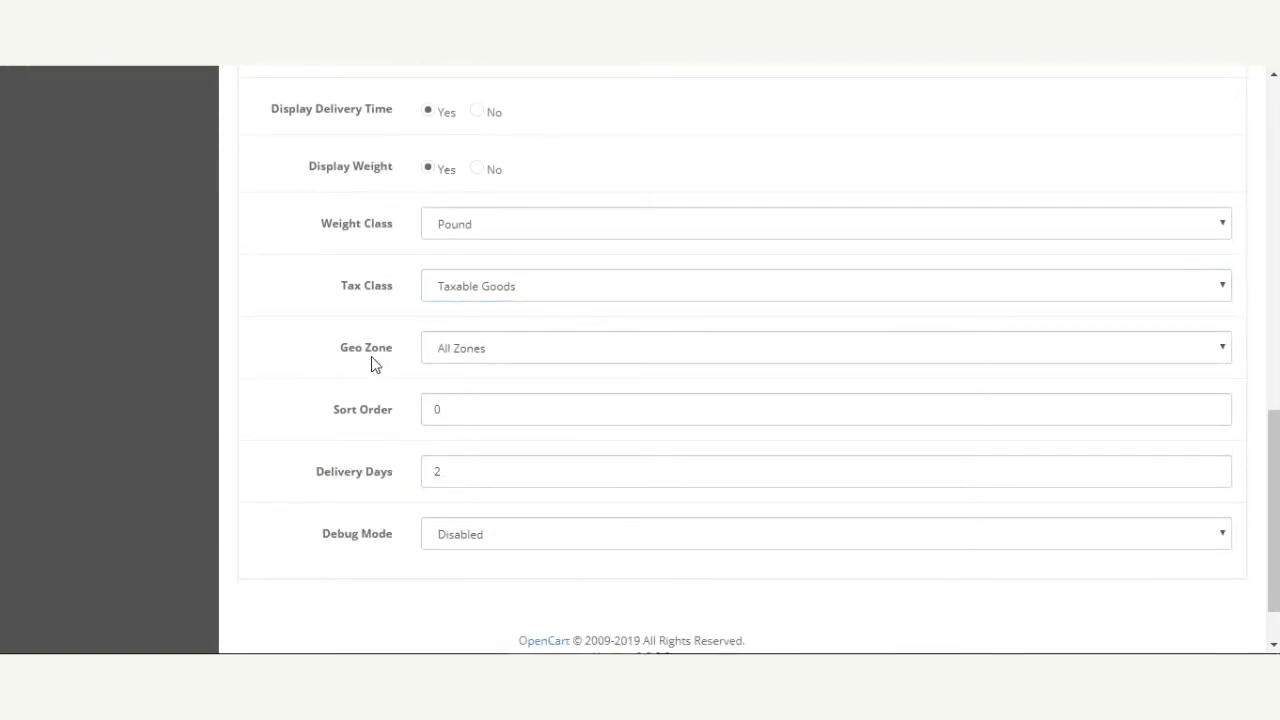
drag(340, 348, 397, 351)
click(415, 405)
click(548, 350)
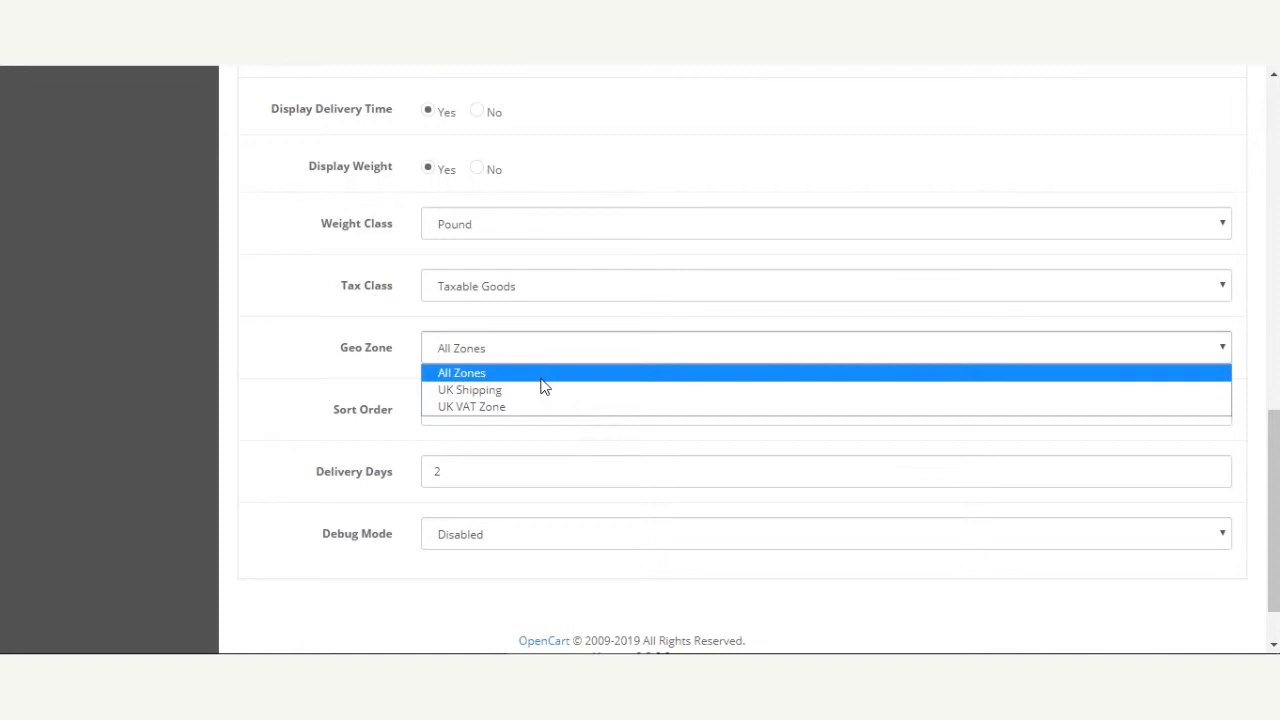
click(326, 314)
Step: Review the Sort Order and Delivery Days fields of the shipping method
drag(492, 411, 387, 414)
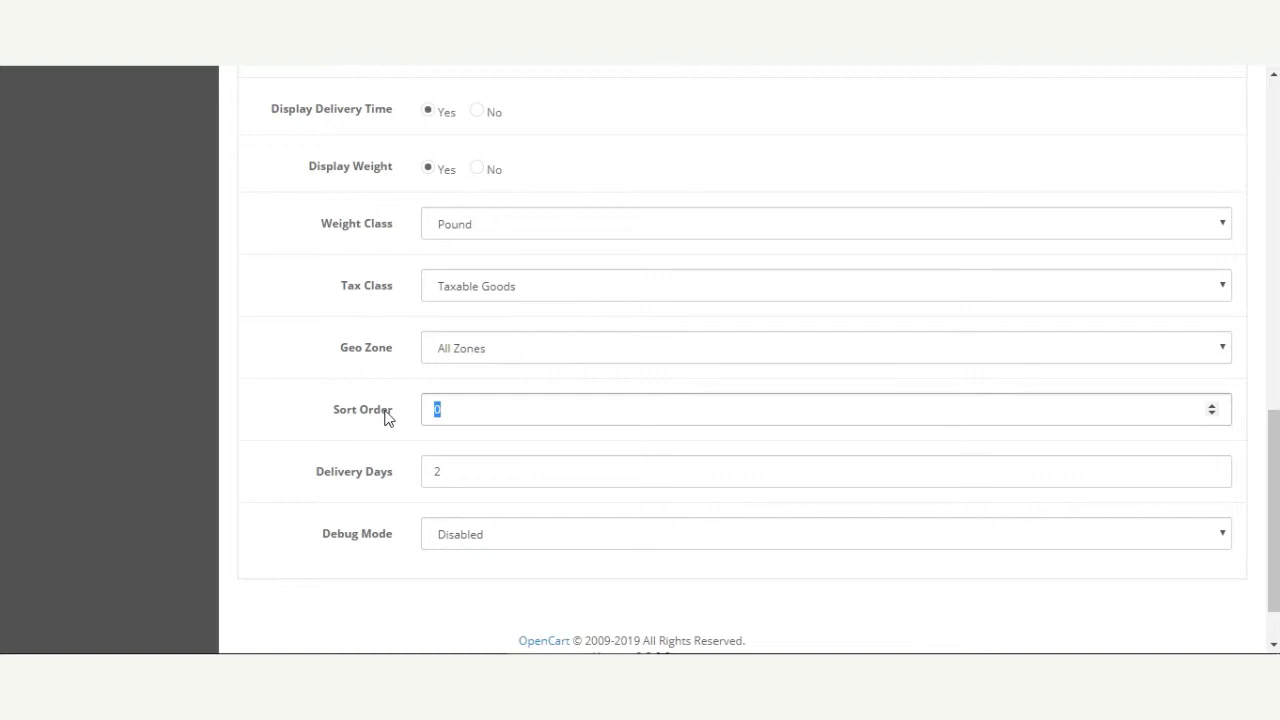
click(318, 477)
drag(318, 478, 389, 483)
click(390, 500)
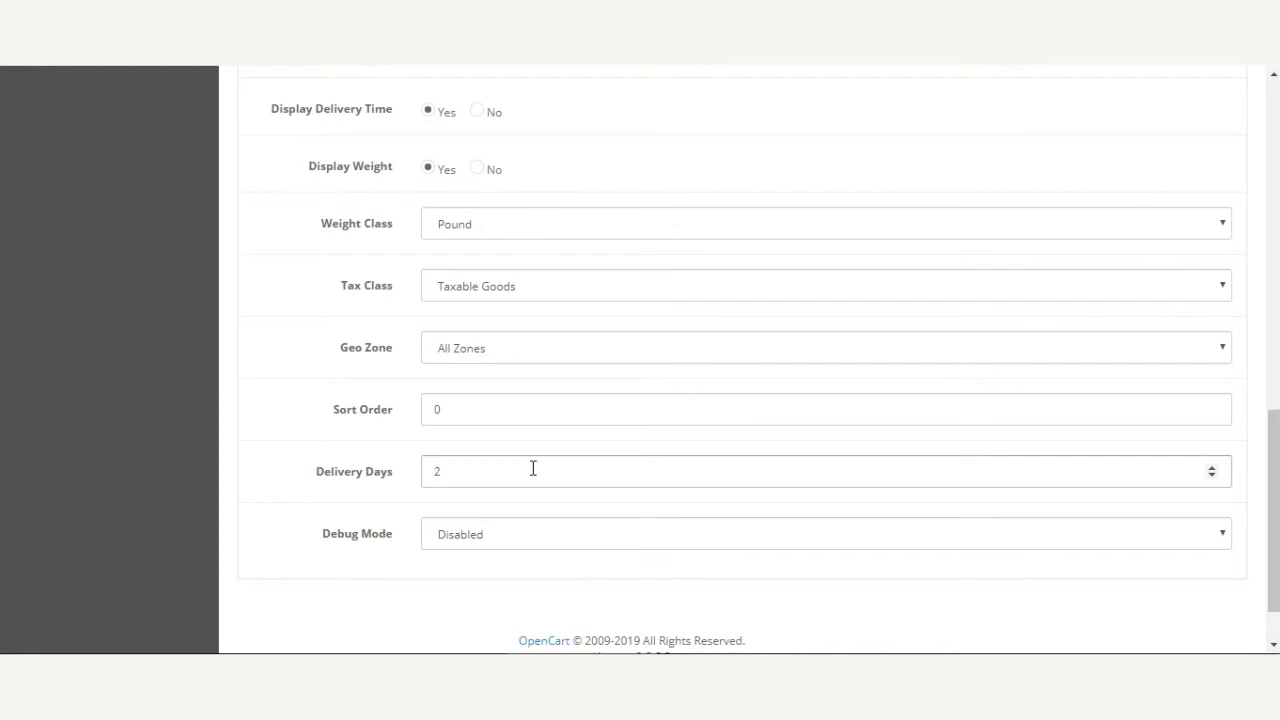
drag(446, 474, 429, 474)
click(375, 501)
drag(459, 472, 394, 479)
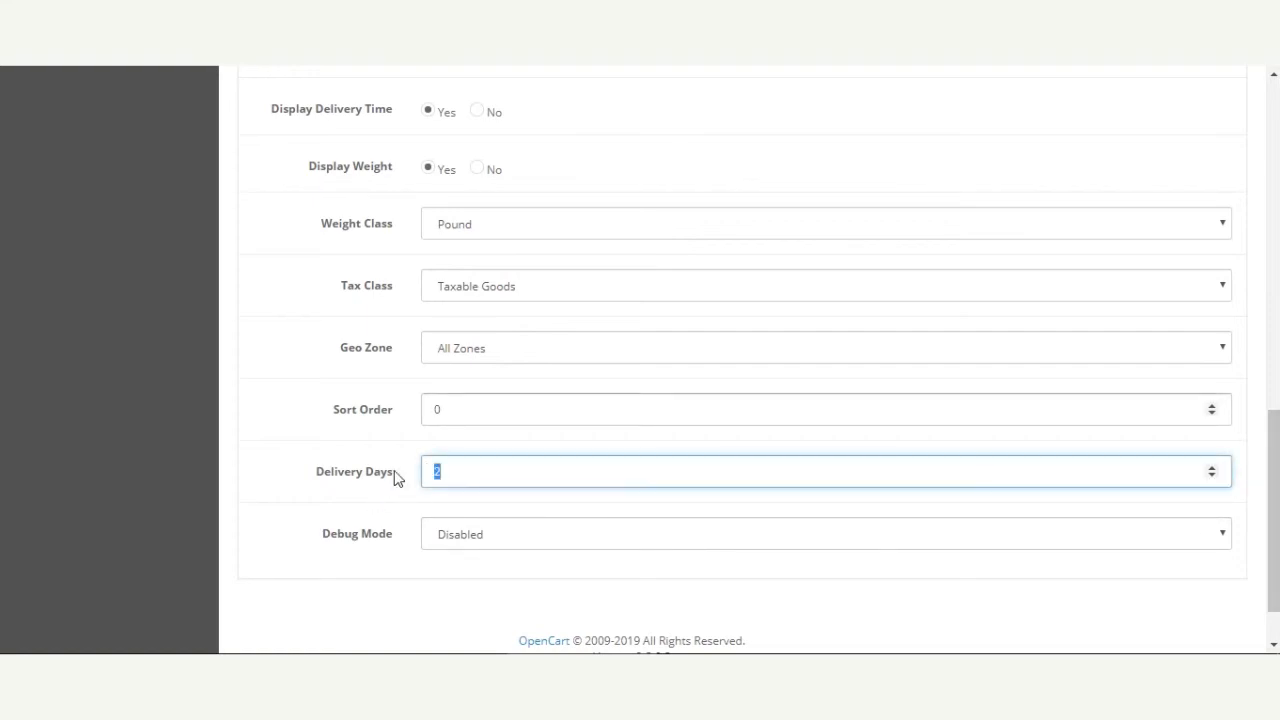
click(283, 441)
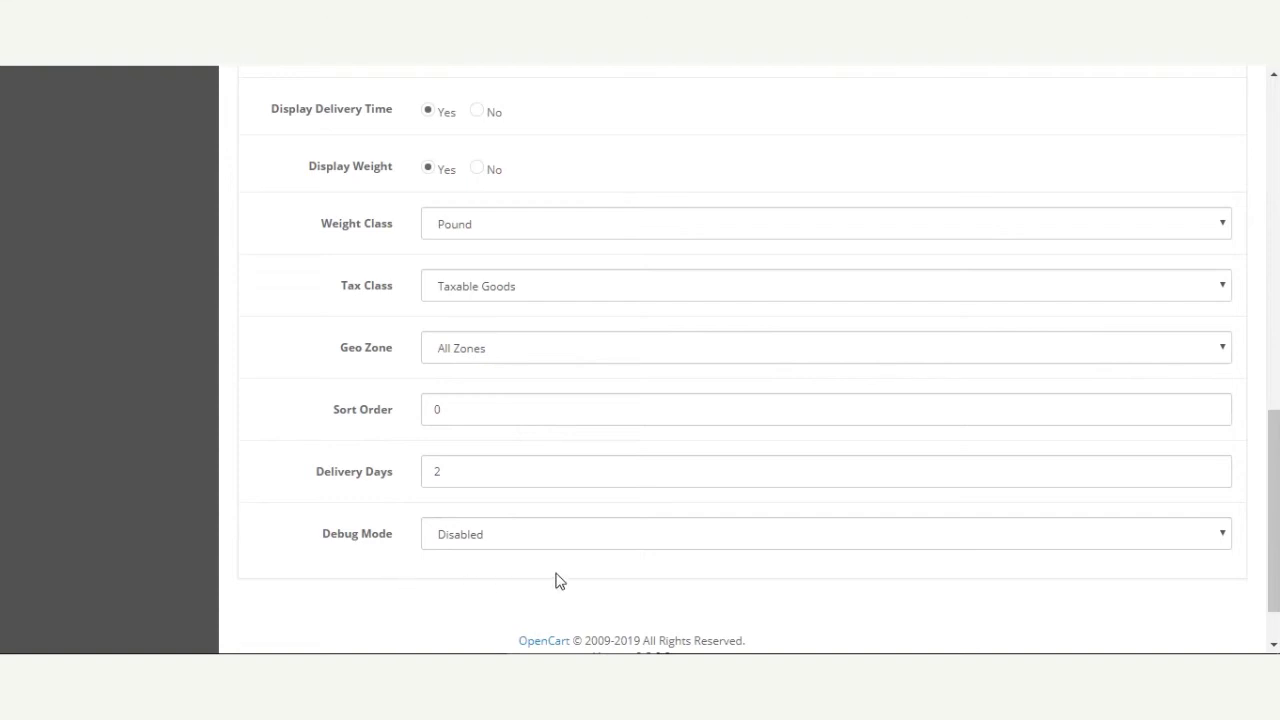
Step: Check the Debug Mode options and return to the heading of the Marketplace Stamps USPS settings
scroll(557, 580, down, 1)
click(500, 462)
click(440, 551)
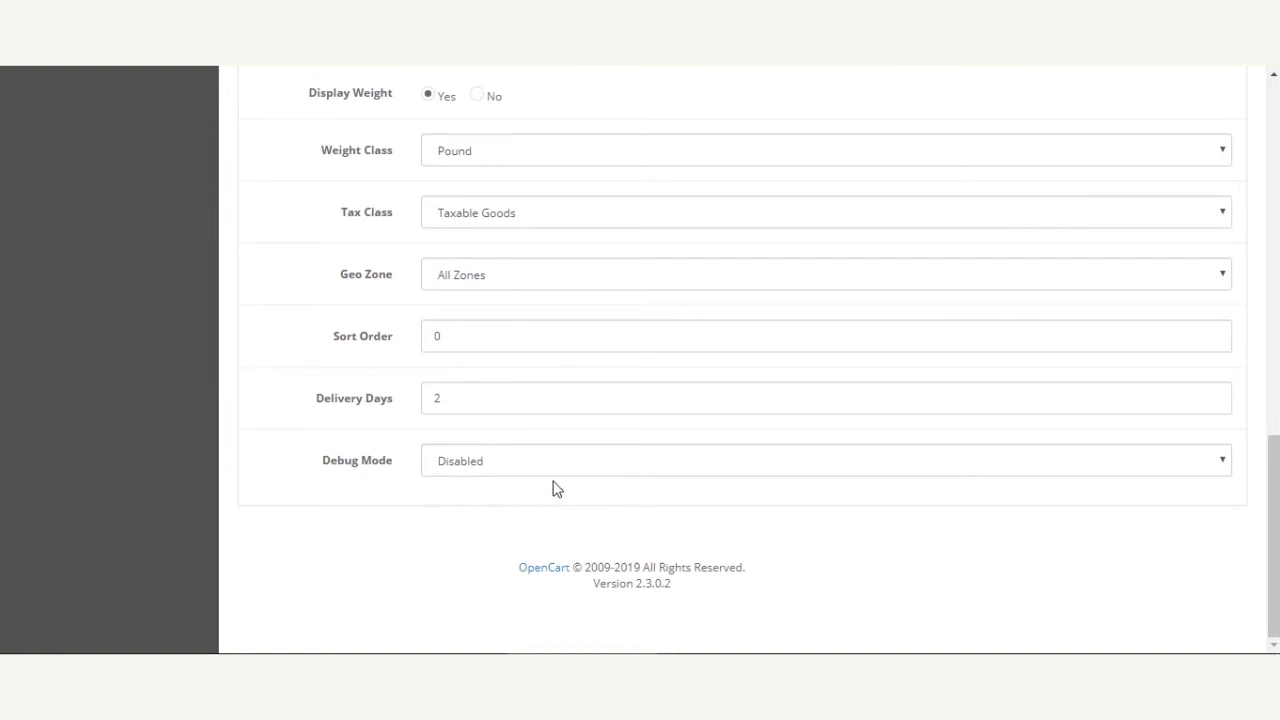
drag(1274, 540, 1274, 187)
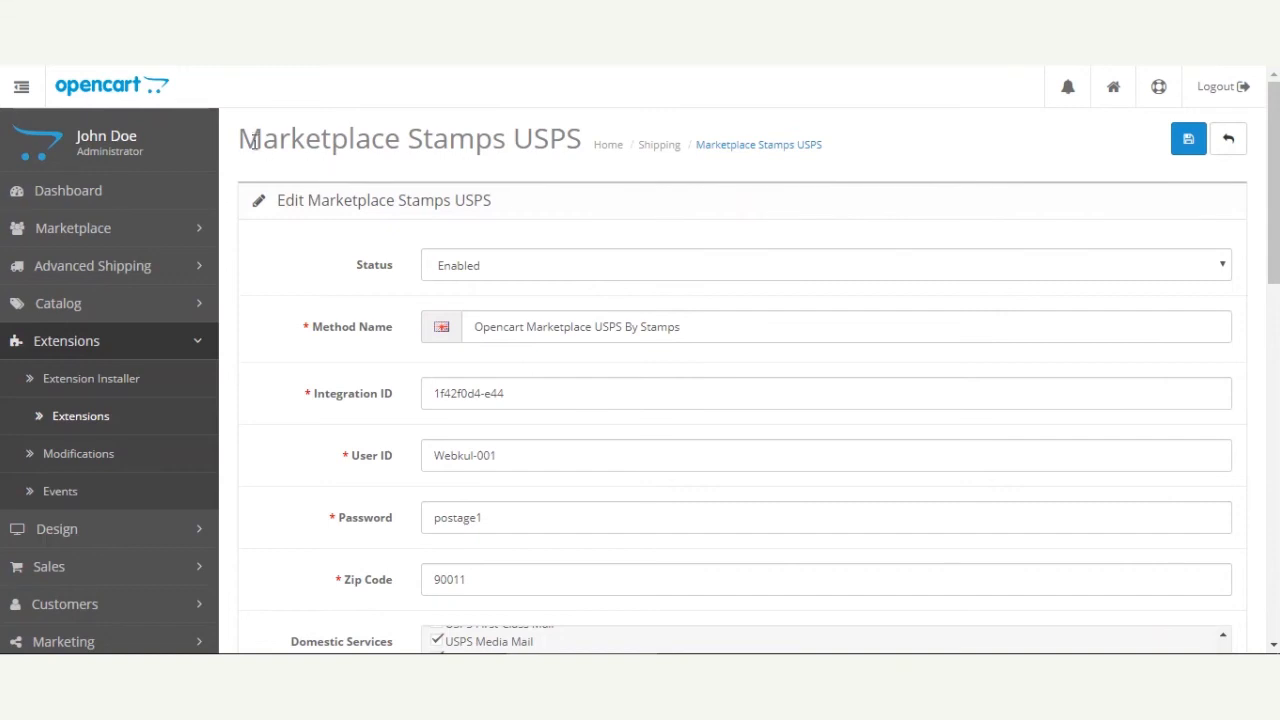
drag(234, 140, 563, 135)
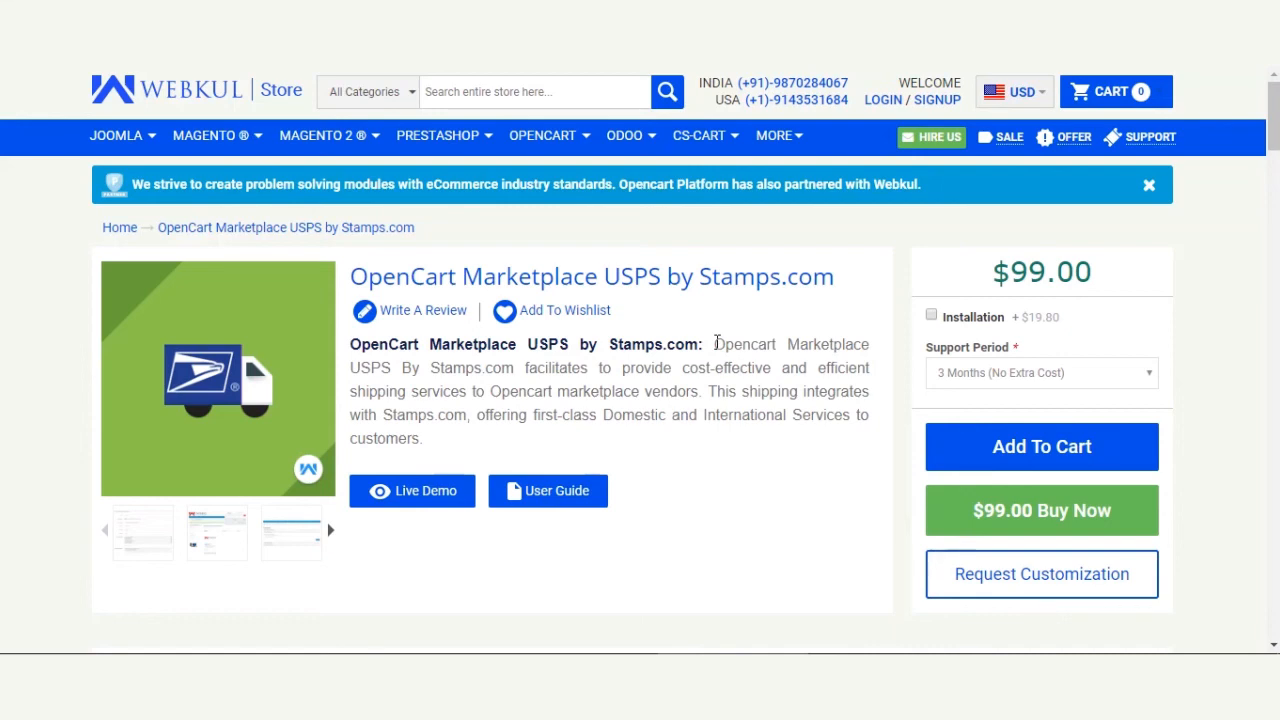
Step: Review the OpenCart Marketplace USPS by Stamps.com description on its Webkul Store product page
drag(717, 344, 720, 449)
click(720, 449)
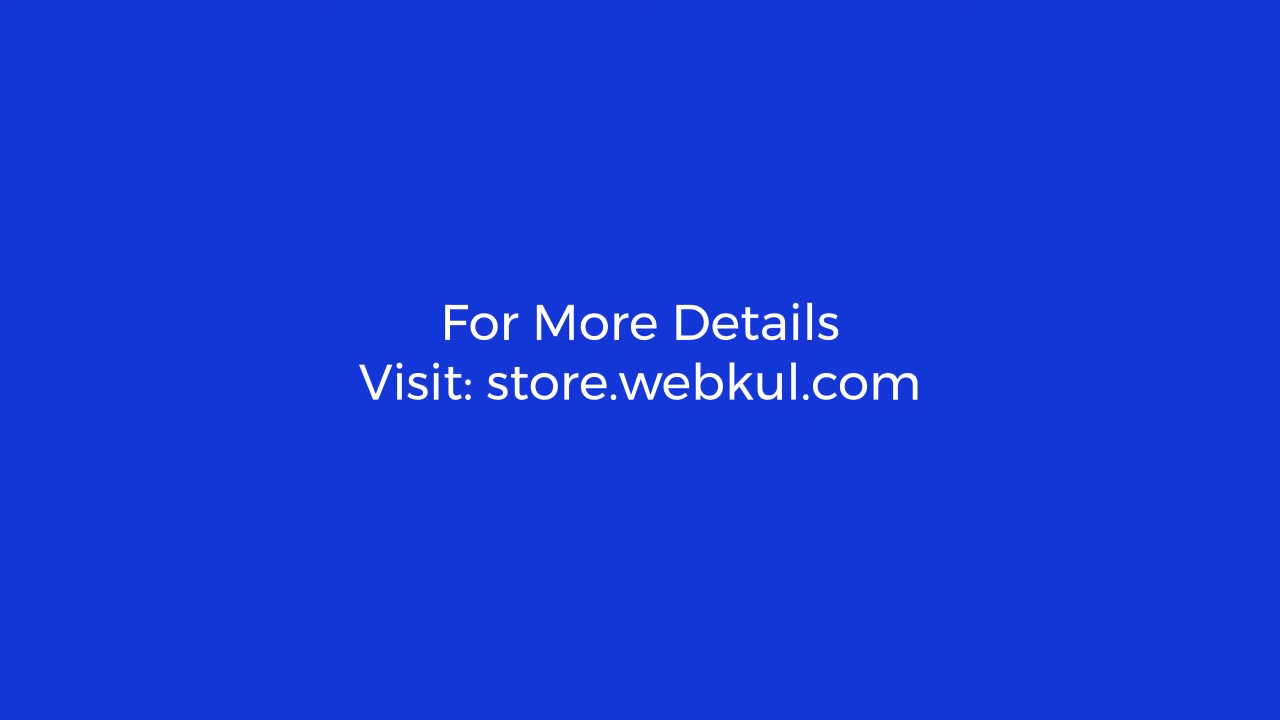